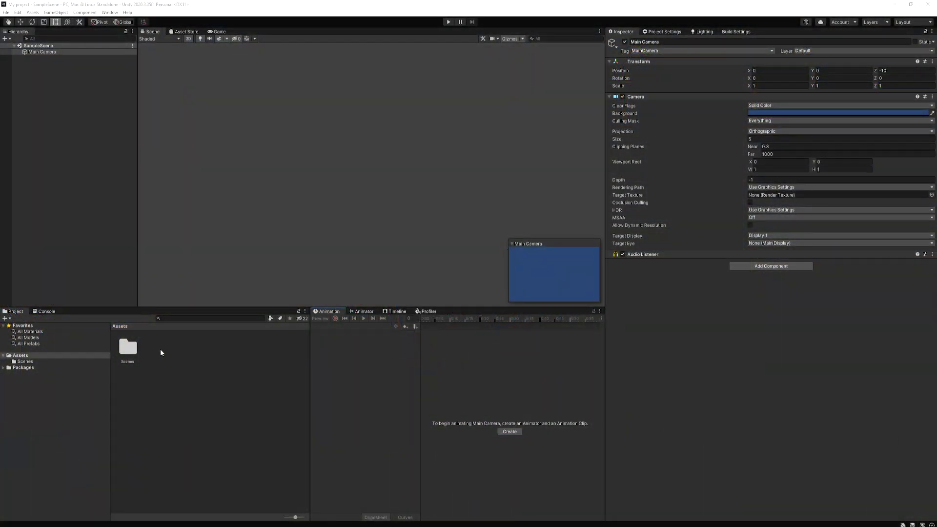
# - Add a white 2D Square sprite to SampleScene from the Hierarchy's 2D Object > Sprites menu
pyautogui.rightClick(64, 94)
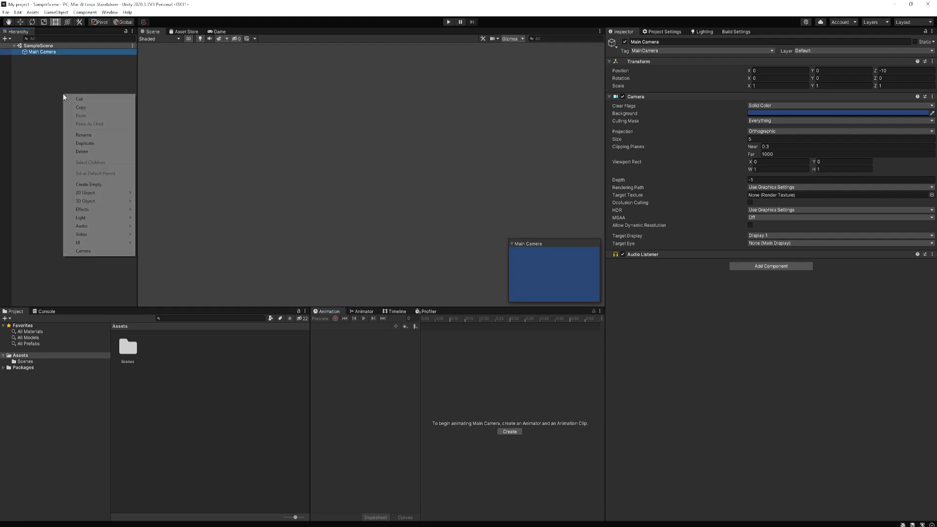
pyautogui.moveTo(85, 192)
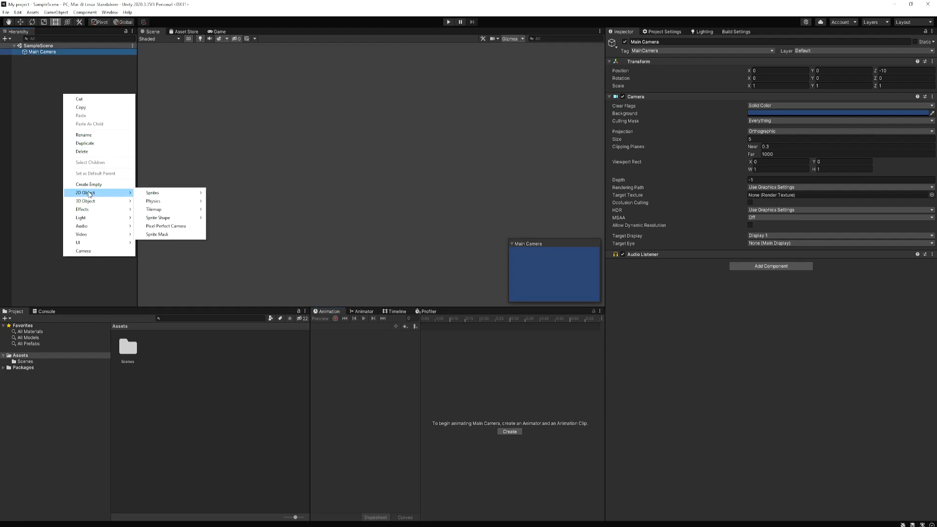
pyautogui.moveTo(154, 193)
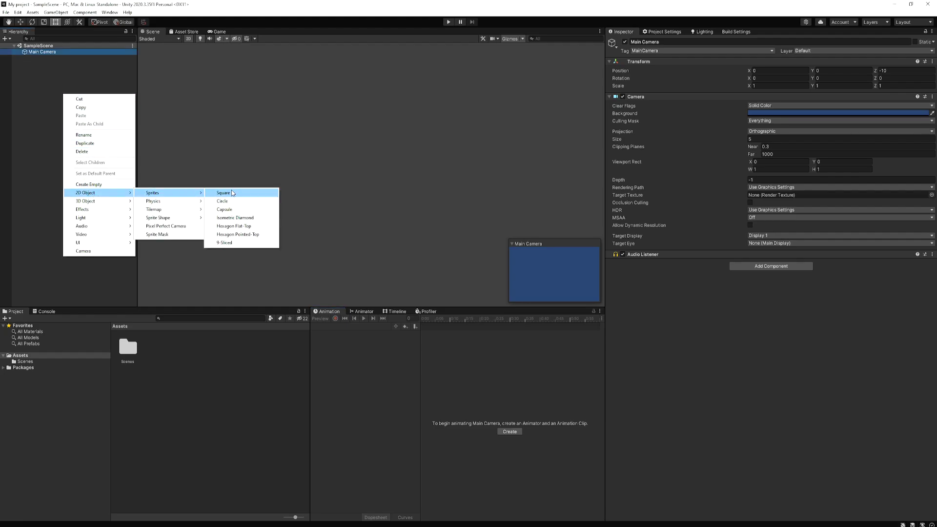
pyautogui.click(231, 194)
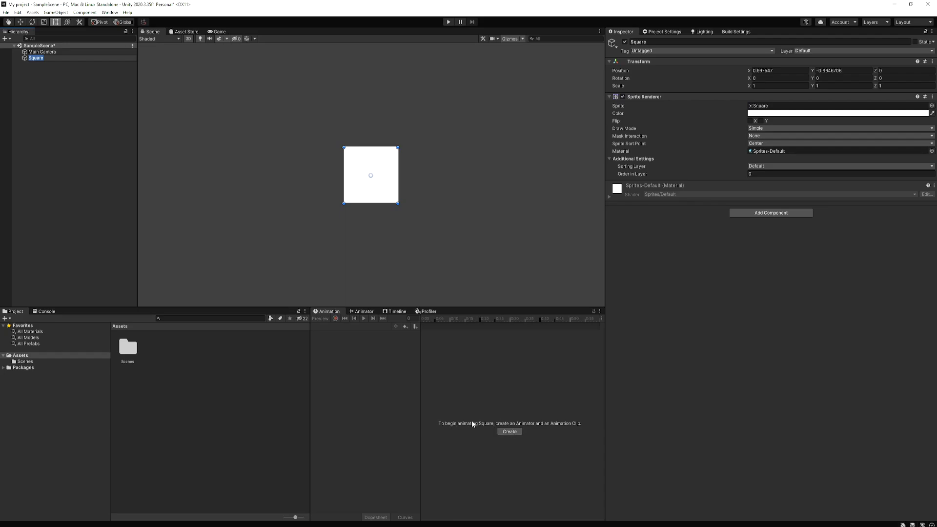
# - Start a new clip for Square and create an Animations folder to save it in
pyautogui.click(510, 431)
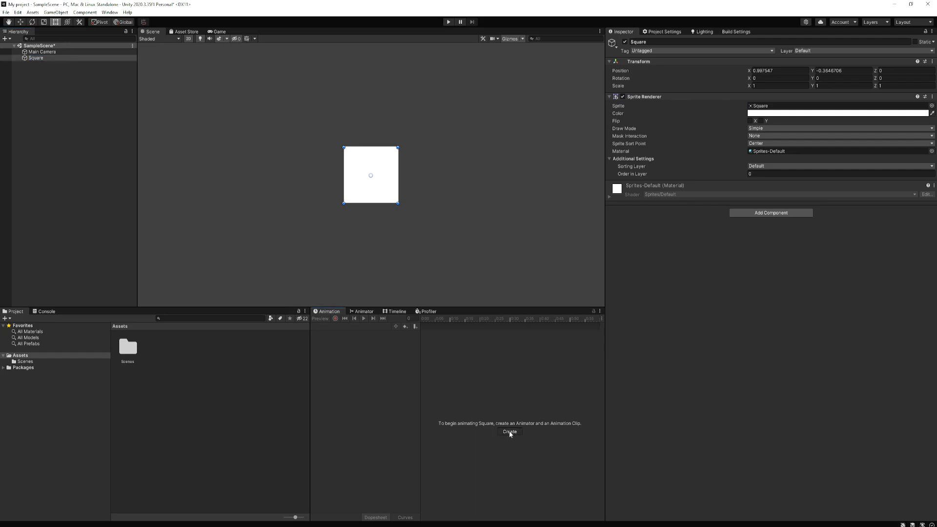
pyautogui.rightClick(297, 165)
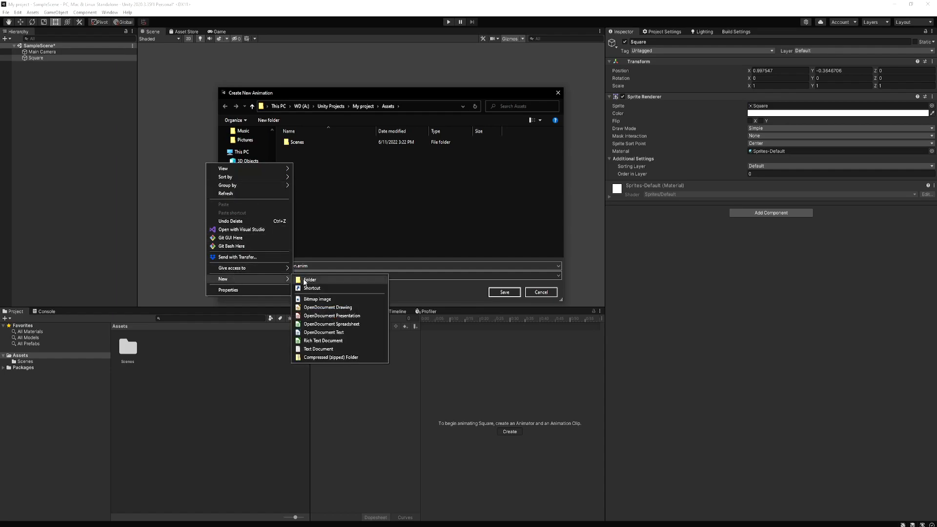
pyautogui.click(321, 277)
pyautogui.write('Anima')
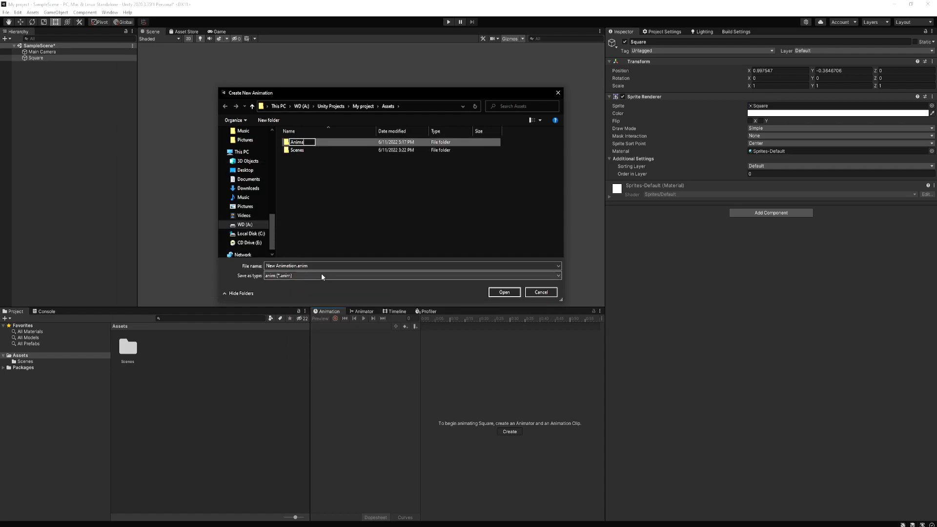
pyautogui.write('tions')
pyautogui.press('Return')
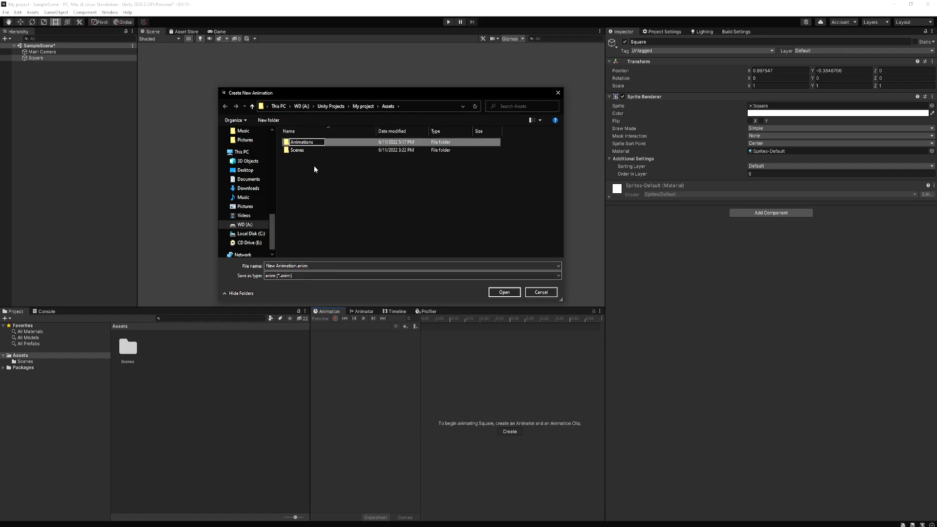
pyautogui.doubleClick(311, 146)
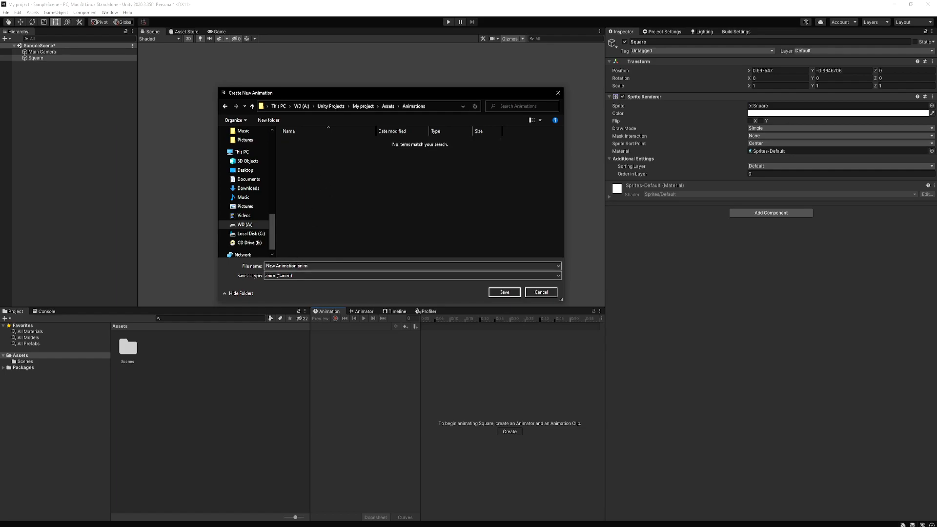
# - Name the clip Rotate.anim and save it inside the Animations folder
pyautogui.doubleClick(291, 266)
pyautogui.click(292, 266)
pyautogui.moveTo(297, 266); pyautogui.dragTo(265, 266)
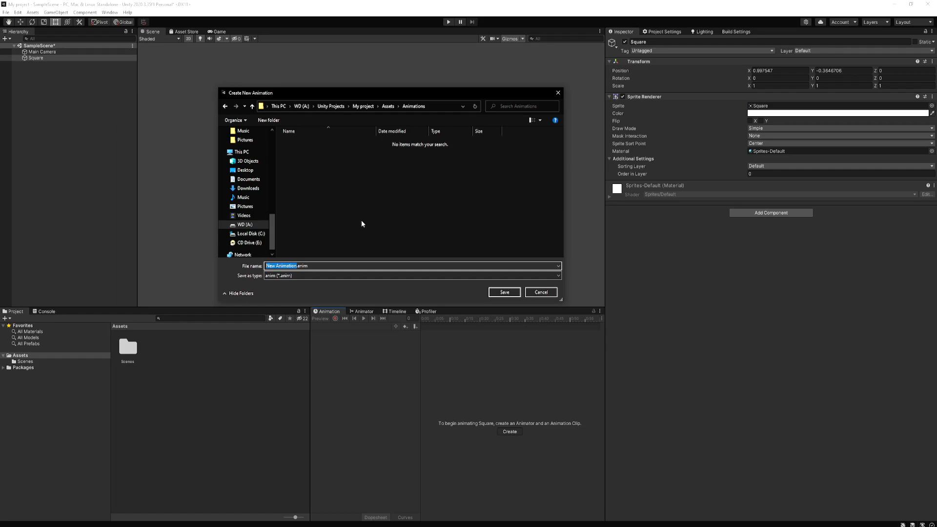
pyautogui.write('Rotate')
pyautogui.click(505, 292)
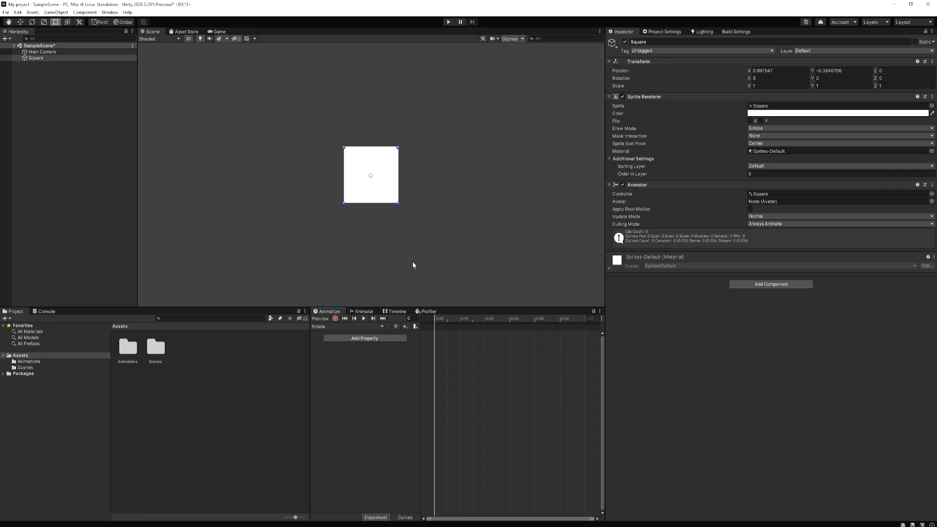
# - Assign the Square animator controller from Assets/Animations to the Square object
pyautogui.doubleClick(130, 352)
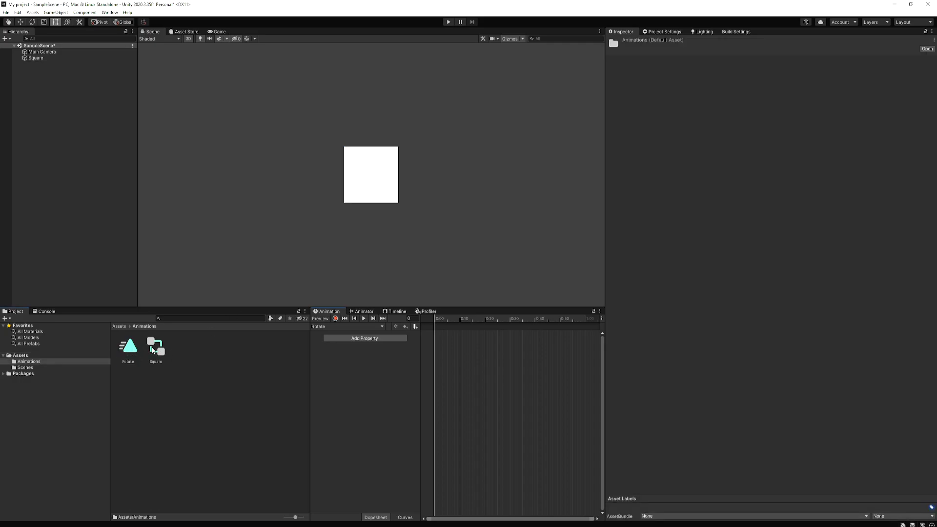
pyautogui.click(157, 350)
pyautogui.moveTo(152, 350); pyautogui.dragTo(38, 62)
# - Uncheck Loop Time on the Rotate clip and bring up the Animator state graph
pyautogui.click(130, 352)
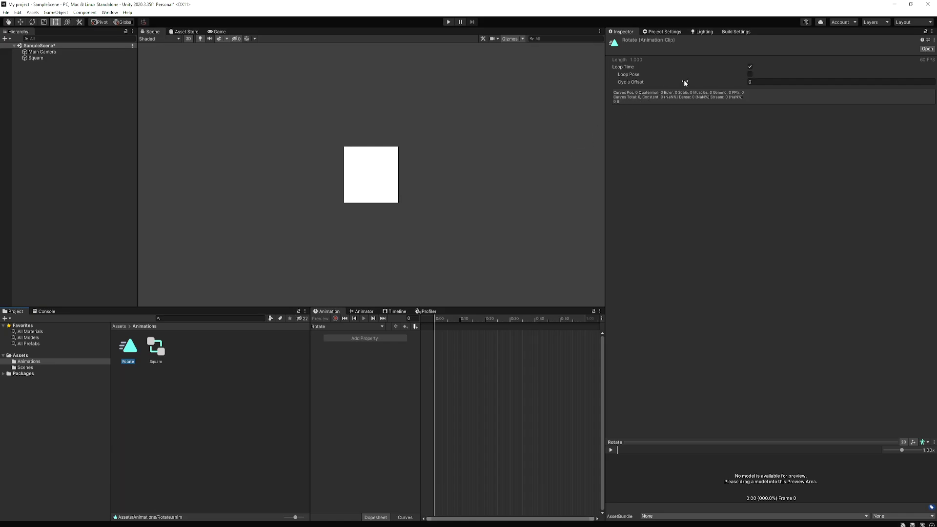
pyautogui.click(751, 67)
pyautogui.click(364, 312)
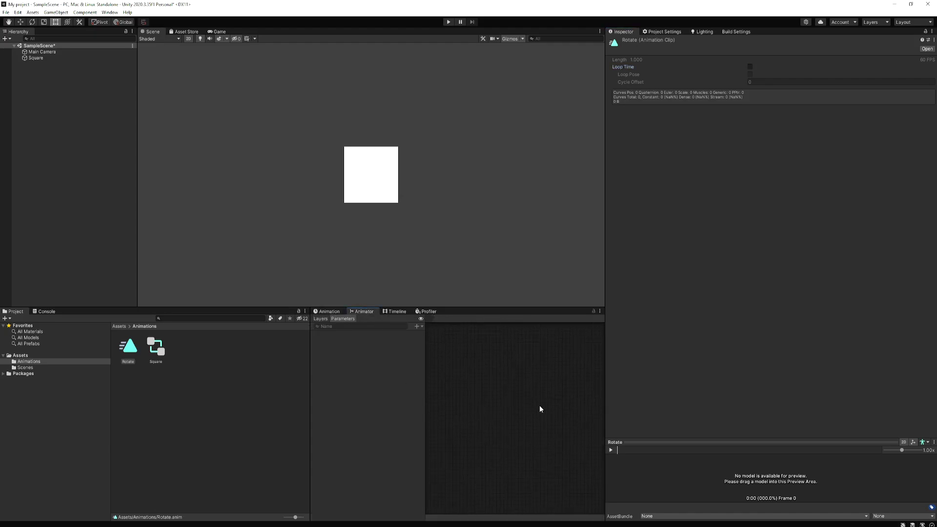
# - Nudge the Rotate state in the Animator graph, then return to Square's Rotate timeline
pyautogui.click(46, 53)
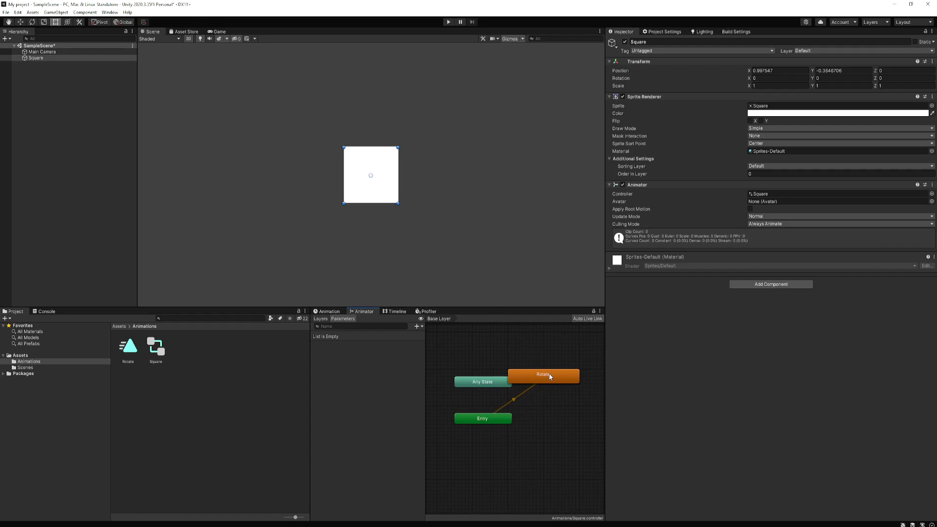
pyautogui.moveTo(549, 377); pyautogui.dragTo(558, 397)
pyautogui.click(340, 311)
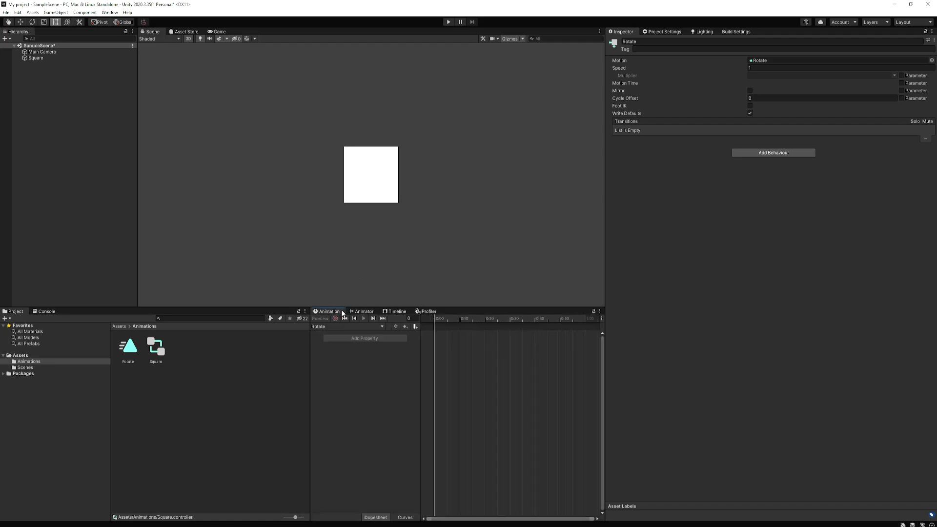
pyautogui.click(33, 58)
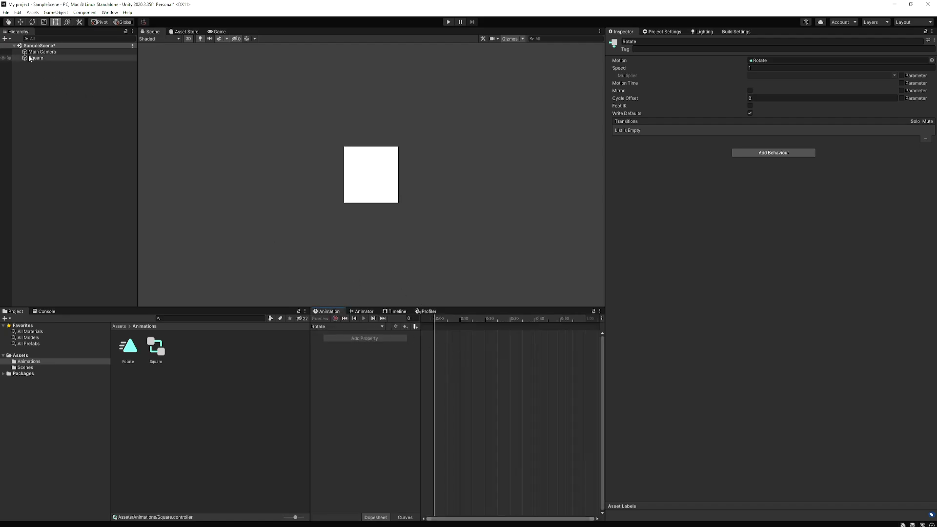
# - Record a Rotation Z keyframe of 0 for the square at frame 0
pyautogui.click(335, 319)
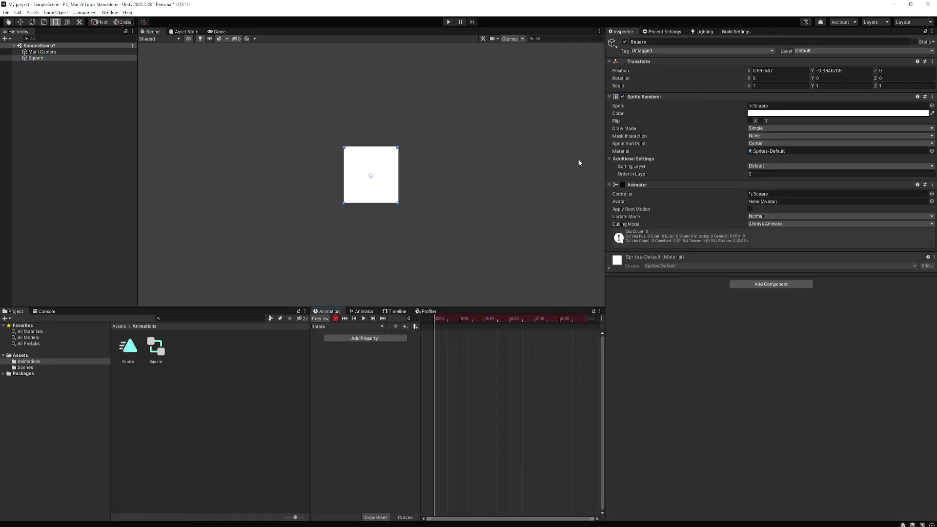
pyautogui.click(880, 78)
pyautogui.write('9')
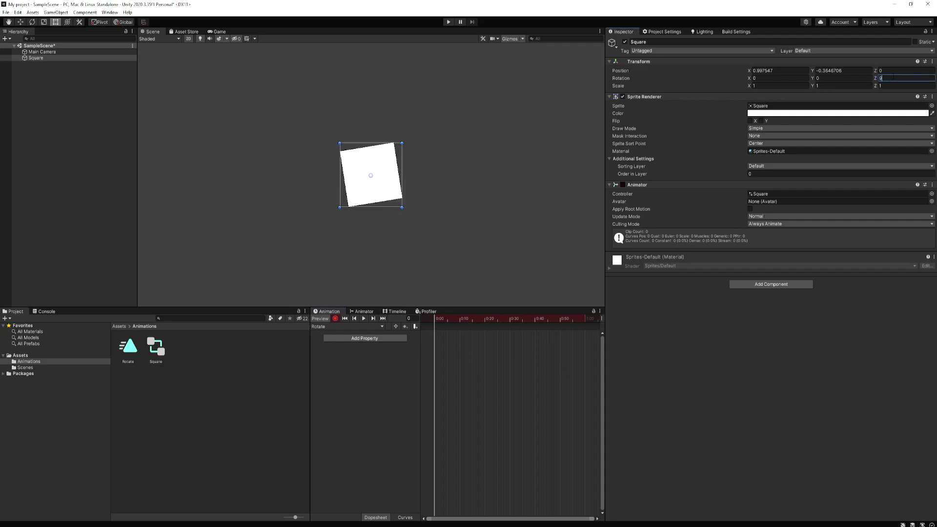
pyautogui.press('Return')
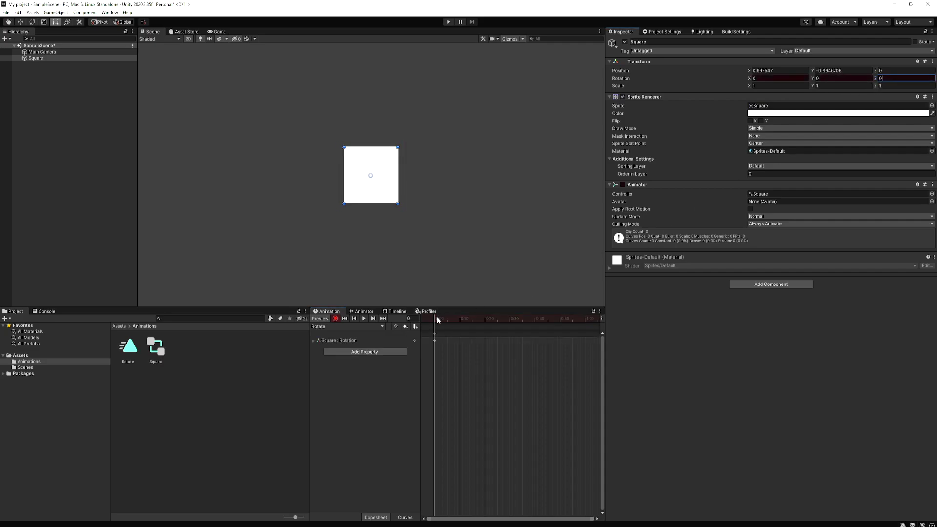
pyautogui.scroll(-2, 476, 355)
pyautogui.scroll(-2, 481, 364)
pyautogui.scroll(-2, 480, 360)
pyautogui.scroll(-2, 480, 360)
pyautogui.scroll(-1, 481, 360)
# - Key Rotation Z to 720 at frame 180 and scrub back to preview the spin
pyautogui.moveTo(436, 319); pyautogui.dragTo(546, 328)
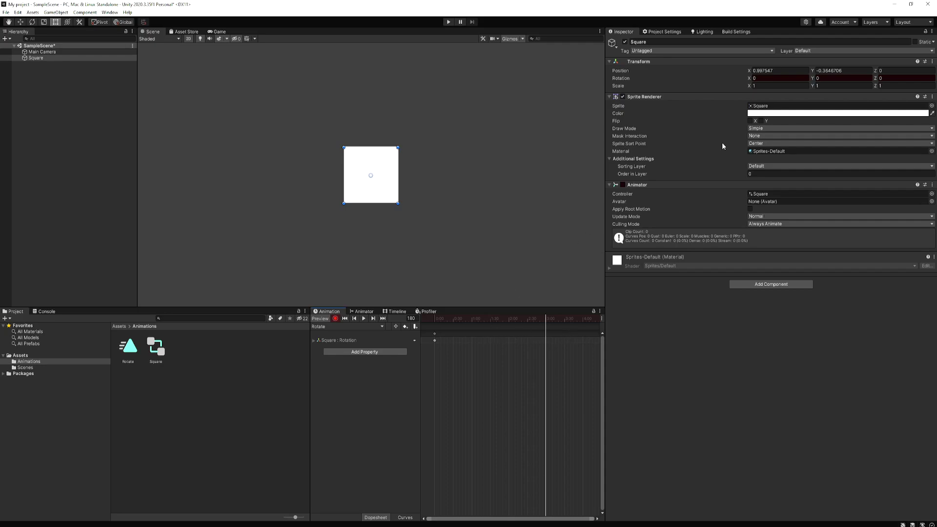
pyautogui.click(879, 77)
pyautogui.write('720')
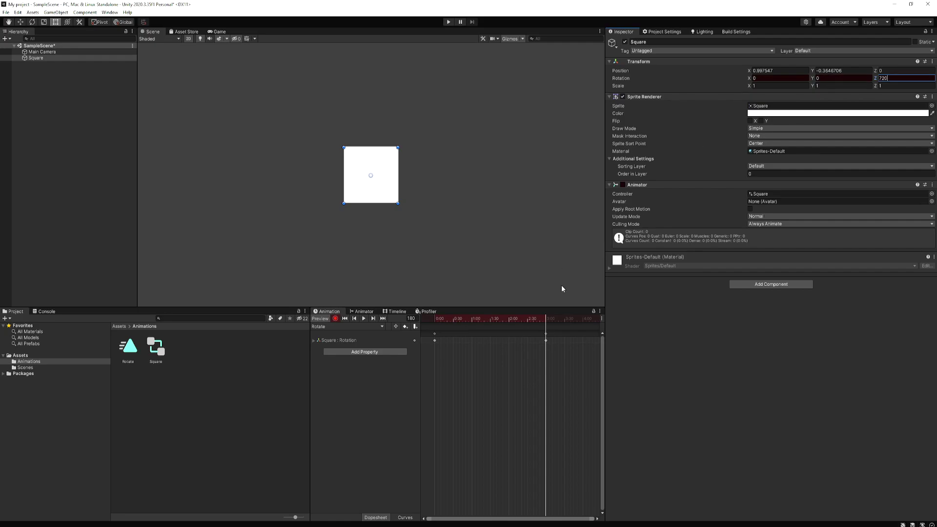
pyautogui.moveTo(547, 322)
pyautogui.mouseDown()
pyautogui.moveTo(444, 329)
pyautogui.moveTo(546, 344)
pyautogui.mouseUp()
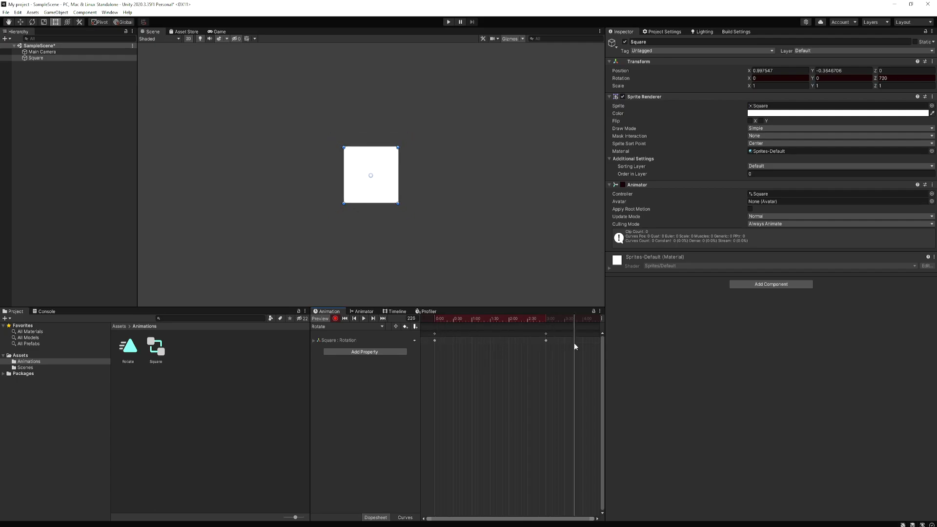
# - Key Rotation Z back to 0 at frame 181 and check frame 180 still reads 720
pyautogui.moveTo(574, 347); pyautogui.dragTo(584, 344)
pyautogui.scroll(-2, 578, 359)
pyautogui.scroll(-2, 579, 359)
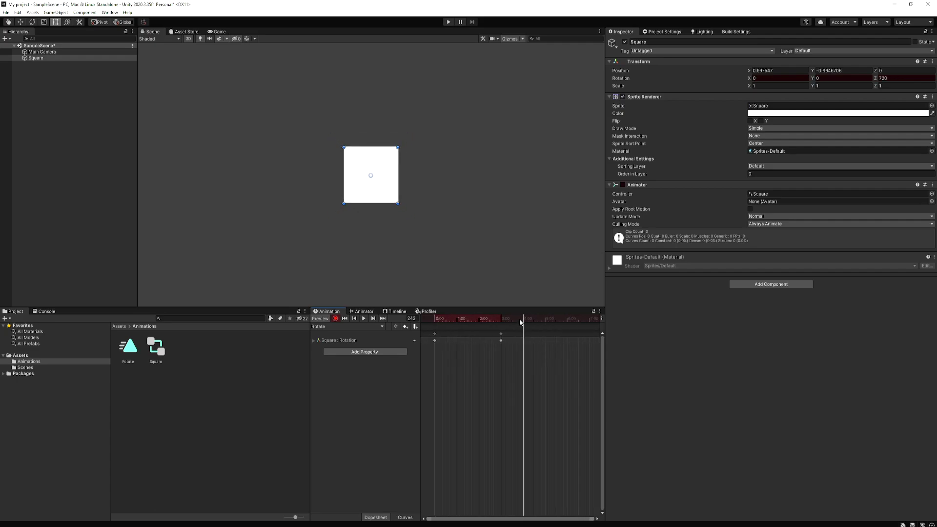
pyautogui.moveTo(519, 318)
pyautogui.mouseDown()
pyautogui.moveTo(586, 324)
pyautogui.moveTo(507, 332)
pyautogui.mouseUp()
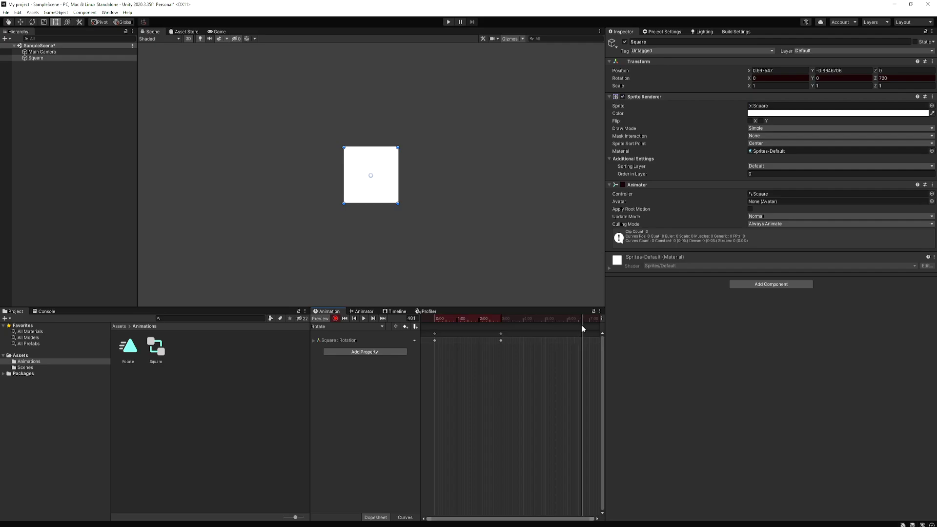
pyautogui.scroll(5, 505, 354)
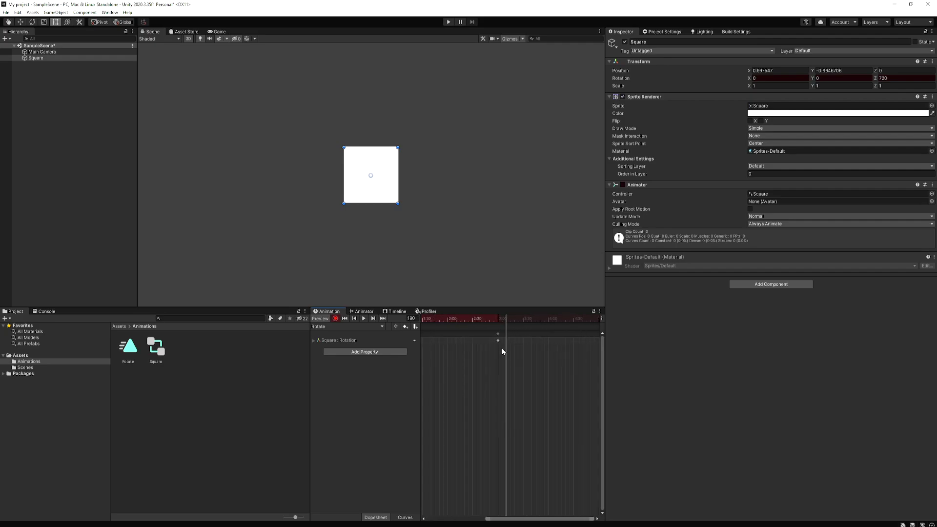
pyautogui.scroll(3, 500, 352)
pyautogui.scroll(2, 500, 352)
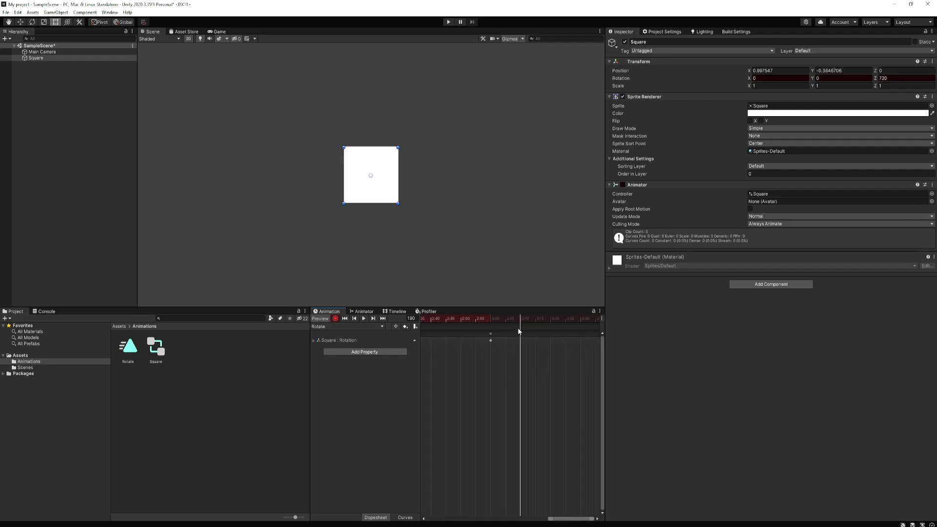
pyautogui.moveTo(519, 319); pyautogui.dragTo(493, 322)
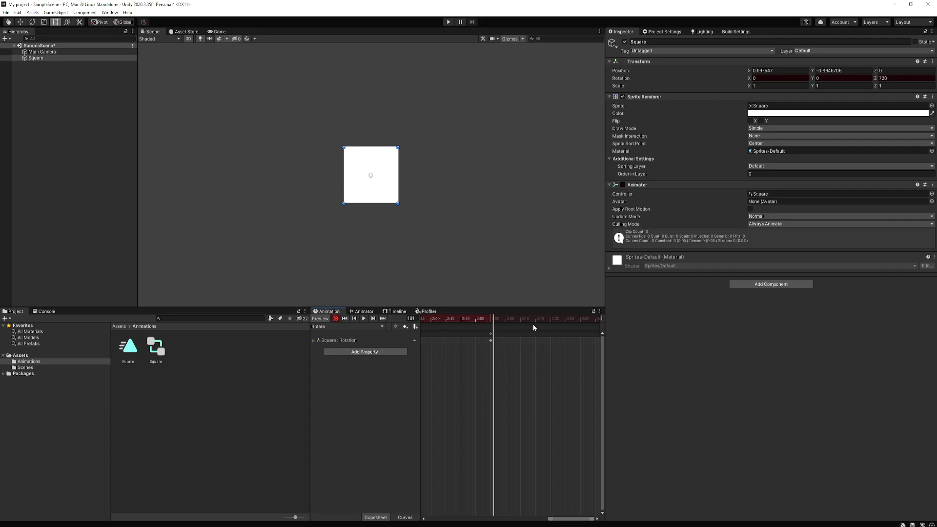
pyautogui.click(886, 77)
pyautogui.write('0')
pyautogui.moveTo(493, 323); pyautogui.dragTo(494, 322)
pyautogui.scroll(-3, 516, 355)
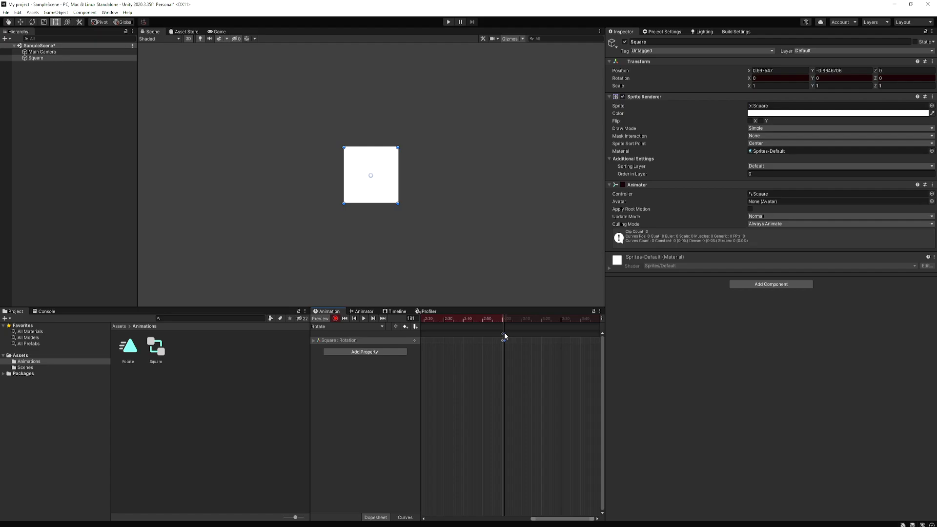
pyautogui.scroll(-1, 548, 352)
pyautogui.scroll(-1, 548, 353)
pyautogui.scroll(-1, 549, 352)
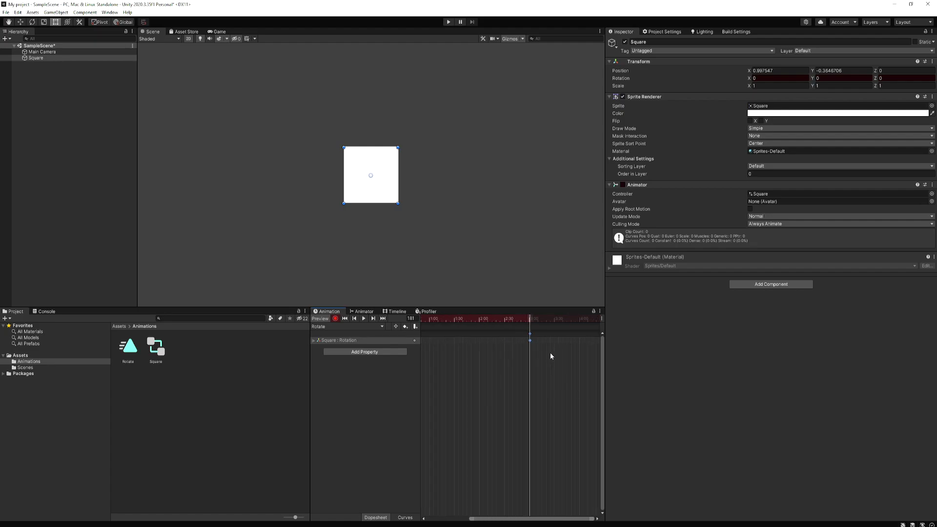
pyautogui.scroll(-1, 551, 352)
pyautogui.scroll(-2, 550, 352)
pyautogui.scroll(-1, 551, 350)
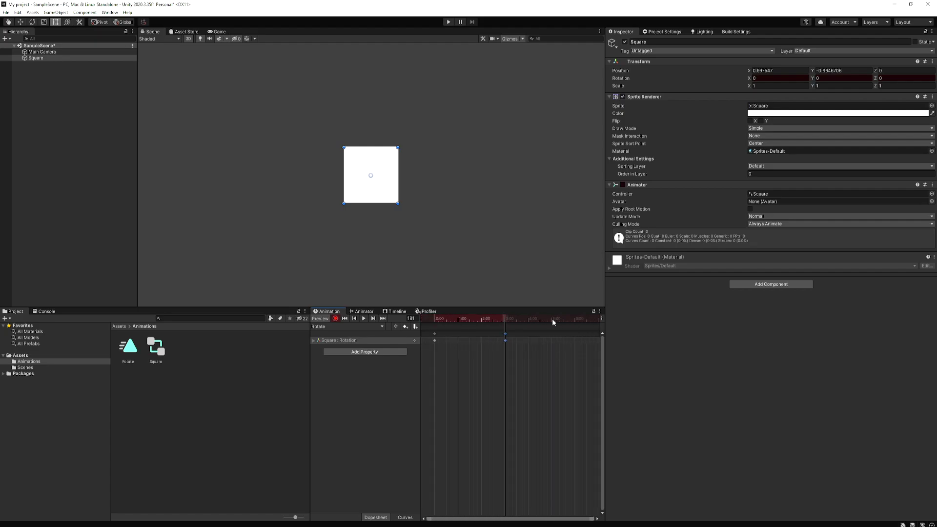
# - Add a keyframe at frame 360 with K and scrub back through the rotation
pyautogui.click(574, 320)
pyautogui.press('k')
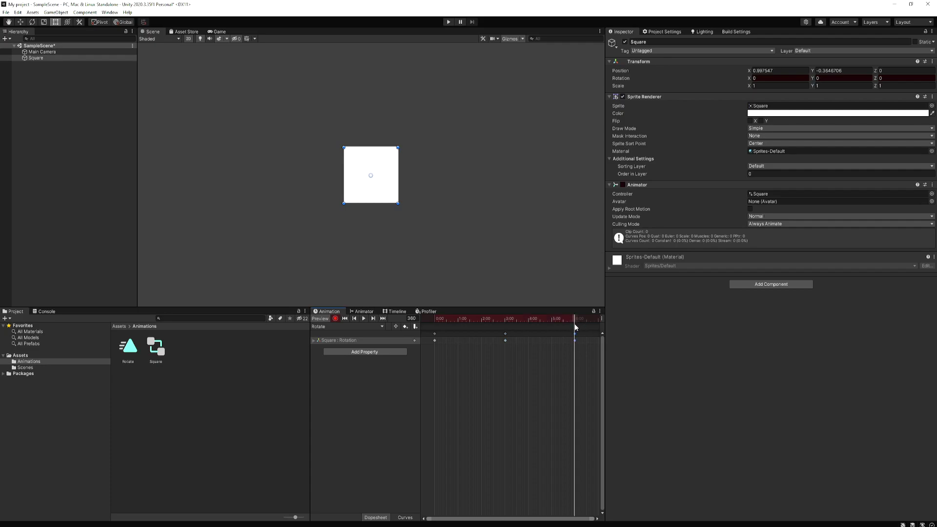
pyautogui.moveTo(575, 320)
pyautogui.mouseDown()
pyautogui.moveTo(510, 327)
pyautogui.moveTo(522, 331)
pyautogui.moveTo(431, 329)
pyautogui.mouseUp()
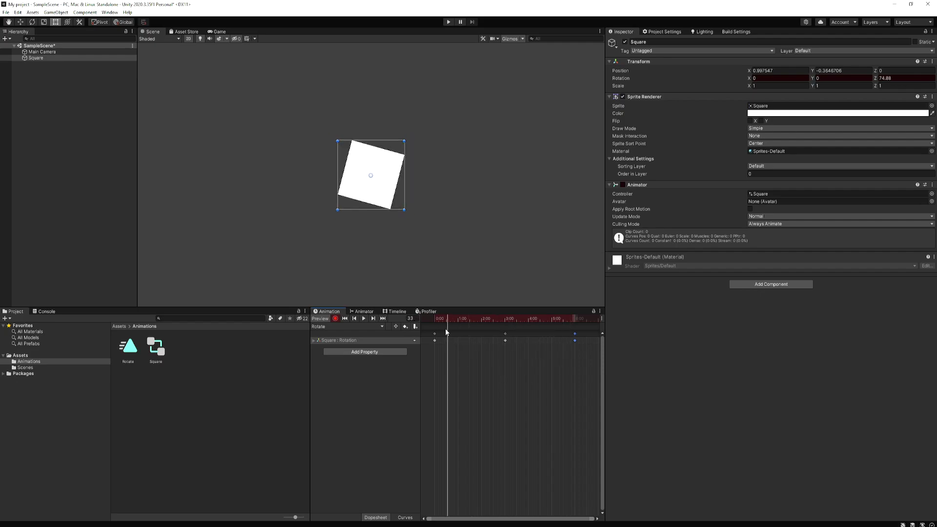
# - Turn off recording and play the Rotate clip from frame 0 so the square spins
pyautogui.click(334, 319)
pyautogui.click(364, 319)
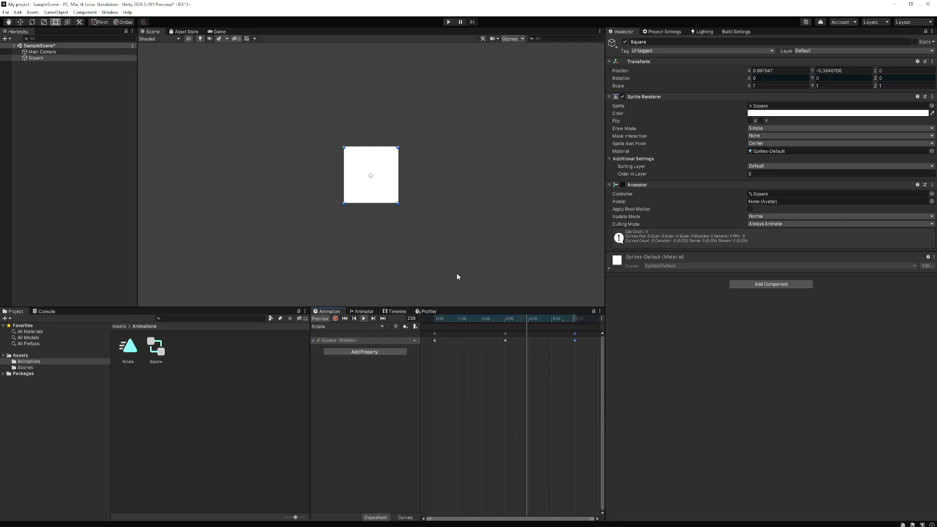
pyautogui.click(499, 320)
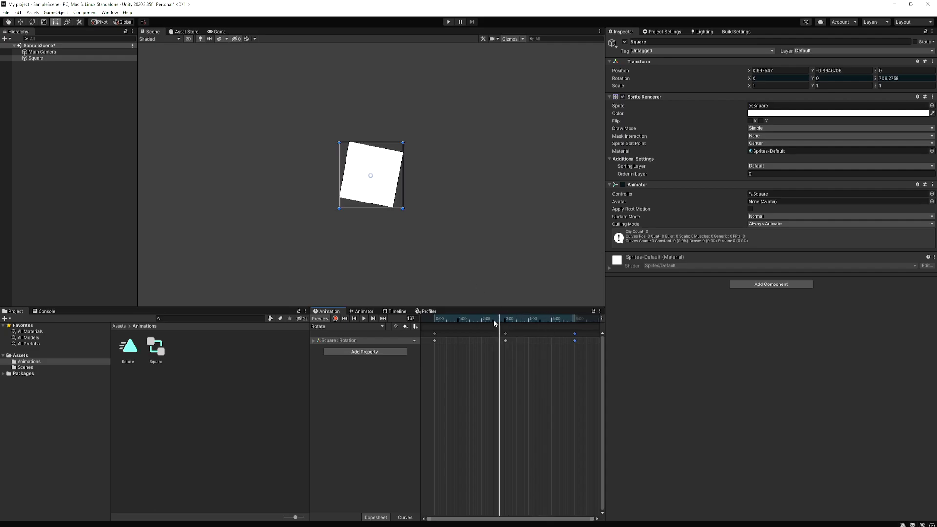
pyautogui.click(431, 319)
pyautogui.click(364, 318)
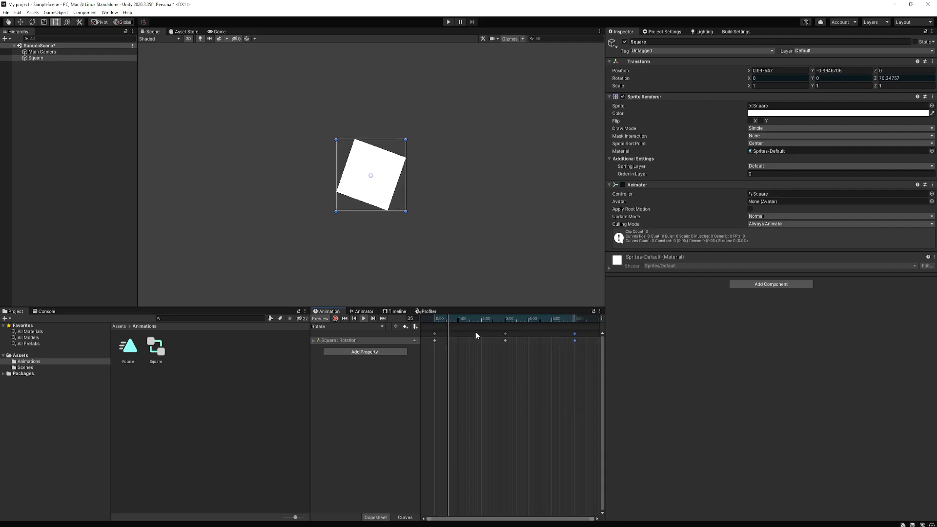
pyautogui.scroll(1, 505, 338)
pyautogui.scroll(2, 515, 339)
pyautogui.scroll(2, 510, 341)
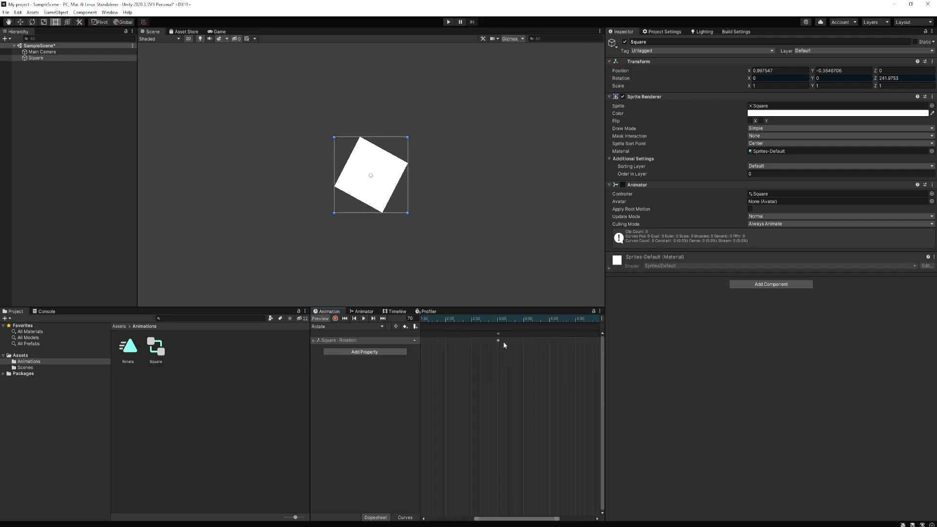
pyautogui.scroll(2, 502, 342)
pyautogui.scroll(2, 494, 338)
pyautogui.scroll(2, 499, 338)
pyautogui.scroll(2, 498, 338)
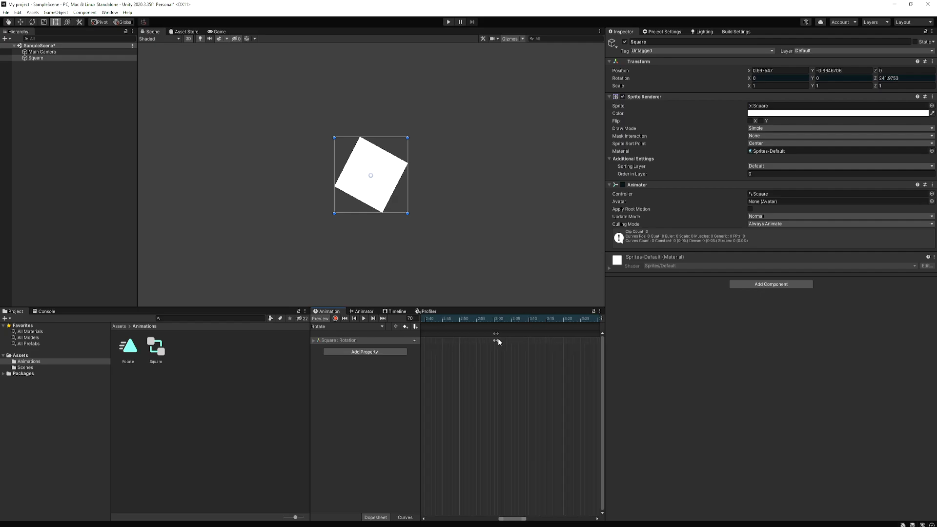
pyautogui.scroll(2, 496, 338)
pyautogui.scroll(2, 497, 339)
pyautogui.scroll(2, 496, 340)
pyautogui.scroll(2, 498, 340)
pyautogui.scroll(2, 499, 340)
pyautogui.scroll(2, 499, 341)
# - Scrub the playhead to frame 181 to verify the rotation snaps back to 0
pyautogui.moveTo(456, 318)
pyautogui.mouseDown()
pyautogui.moveTo(497, 321)
pyautogui.moveTo(475, 324)
pyautogui.mouseUp()
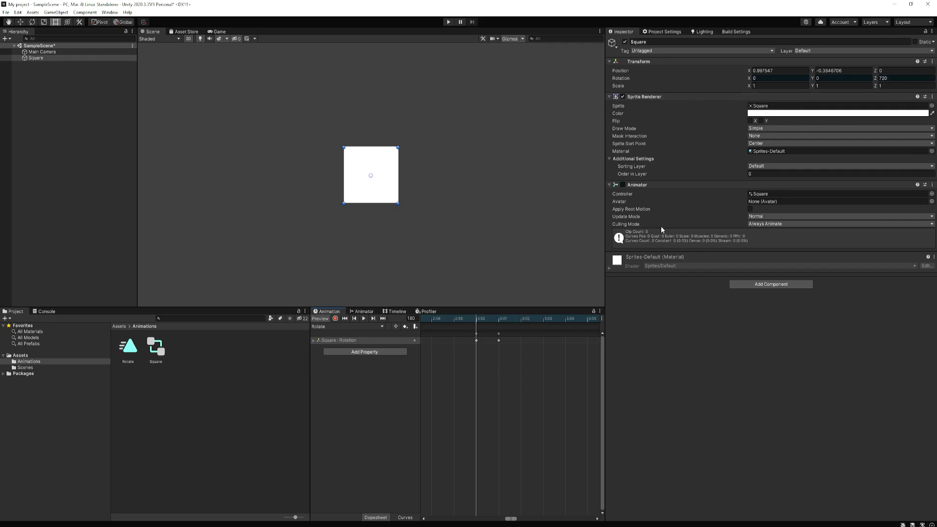
pyautogui.moveTo(476, 320); pyautogui.dragTo(491, 323)
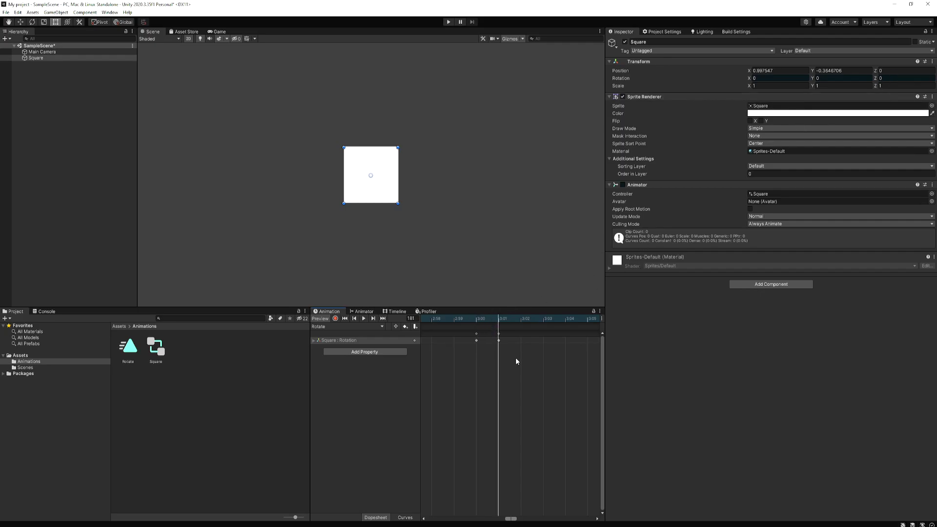
pyautogui.scroll(-2, 506, 361)
pyautogui.scroll(-2, 494, 364)
pyautogui.scroll(-2, 494, 370)
pyautogui.scroll(-1, 496, 372)
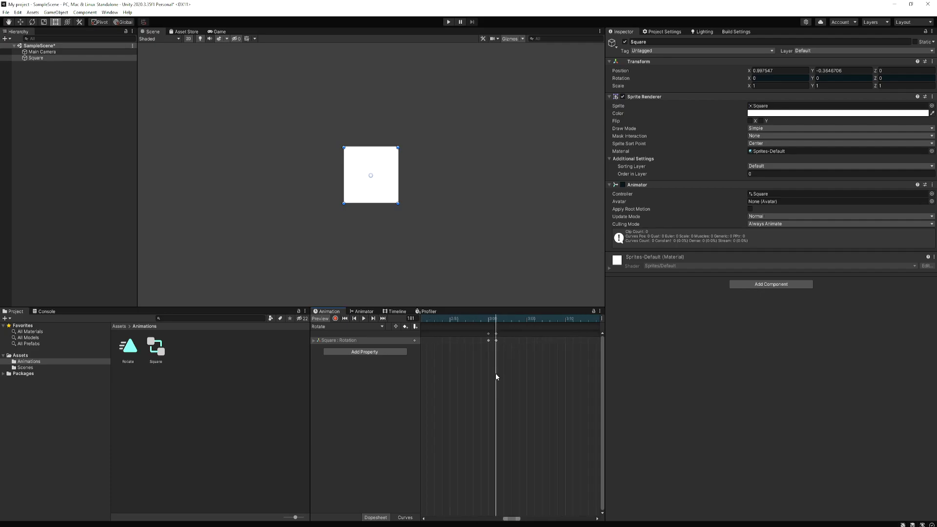
pyautogui.scroll(-2, 496, 372)
pyautogui.scroll(-2, 495, 372)
pyautogui.scroll(-2, 496, 372)
pyautogui.scroll(-1, 493, 372)
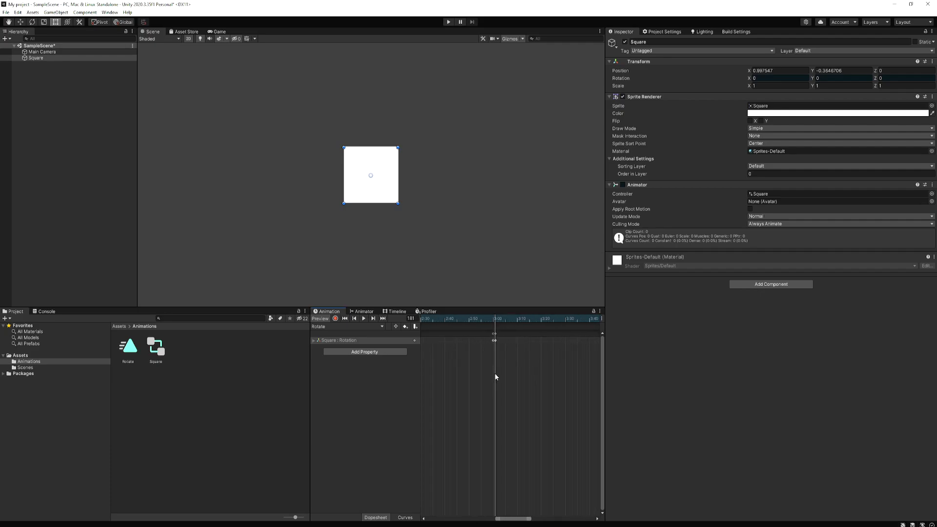
pyautogui.scroll(-2, 496, 374)
pyautogui.scroll(-1, 495, 374)
pyautogui.scroll(-2, 496, 375)
pyautogui.scroll(-2, 496, 374)
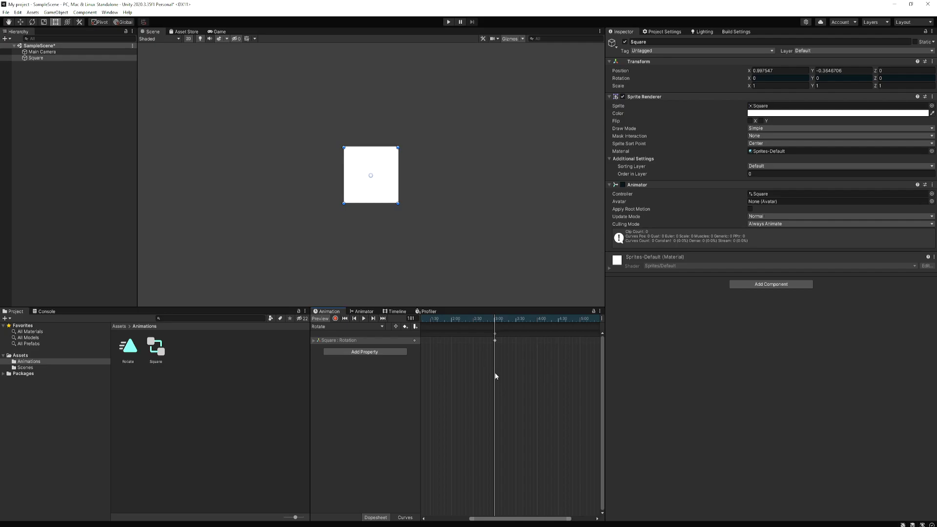
pyautogui.scroll(-2, 496, 376)
pyautogui.scroll(-2, 495, 375)
pyautogui.scroll(-1, 495, 376)
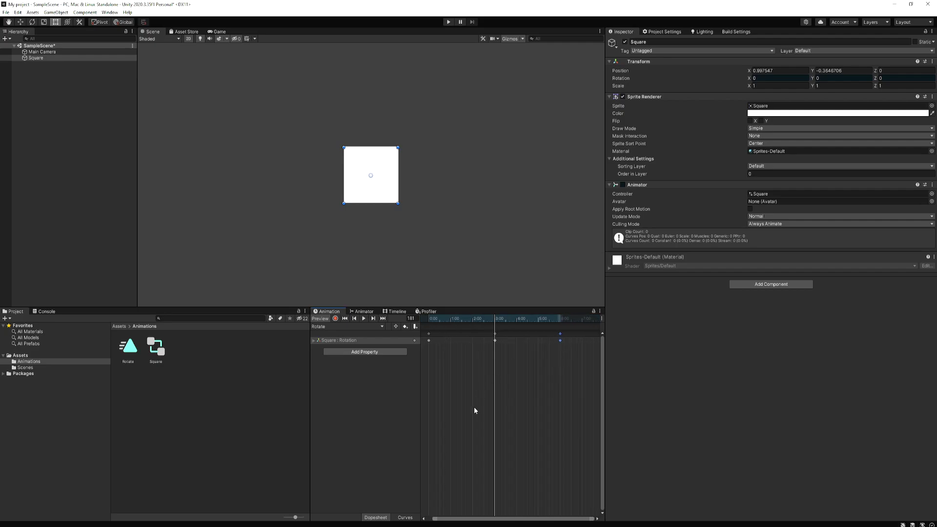
# - Switch the Animation window to Curves to see the Z rotation as a graph
pyautogui.click(404, 517)
pyautogui.scroll(-2, 483, 379)
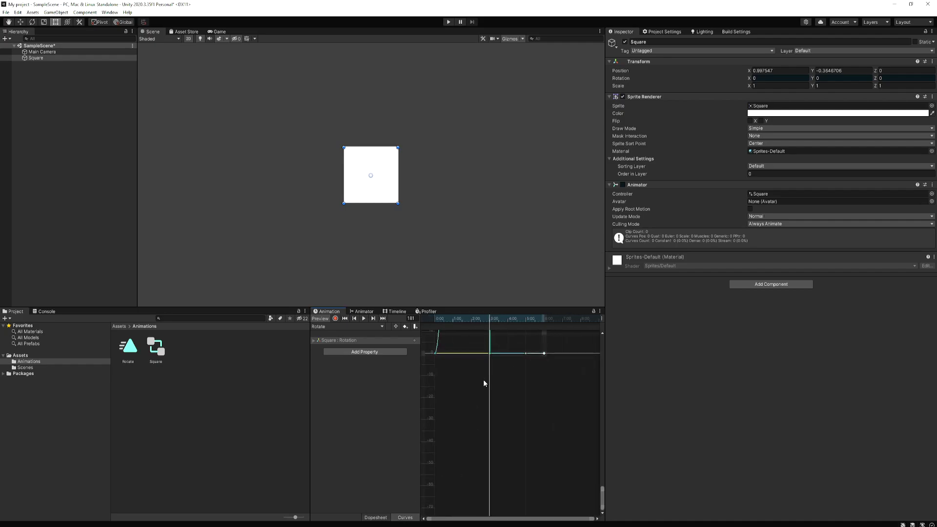
pyautogui.scroll(-2, 486, 383)
pyautogui.scroll(-1, 487, 384)
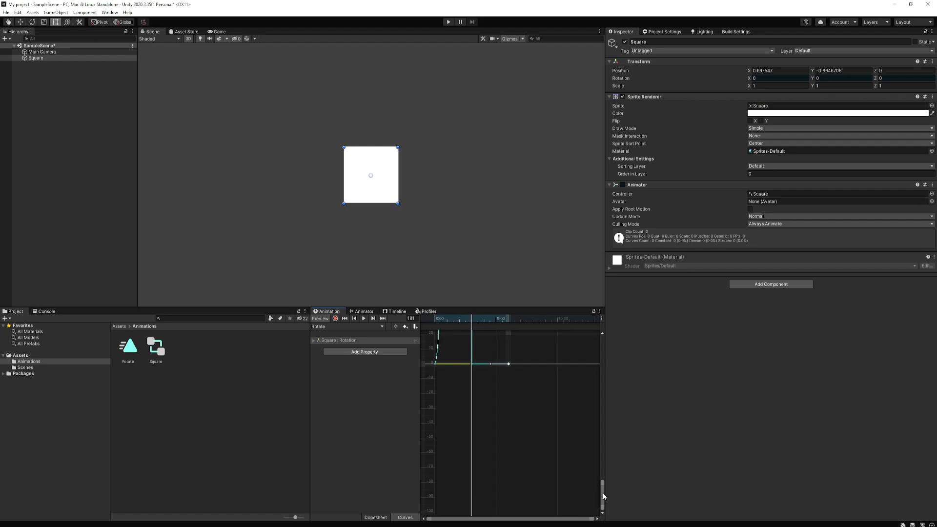
pyautogui.moveTo(602, 492); pyautogui.dragTo(603, 450)
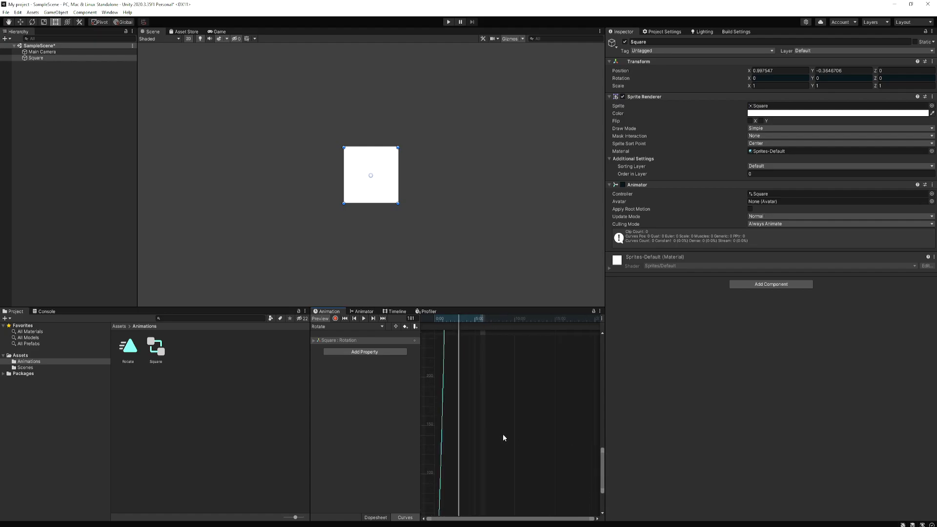
pyautogui.scroll(-1, 503, 434)
pyautogui.scroll(-1, 496, 432)
pyautogui.scroll(-1, 494, 435)
pyautogui.scroll(-1, 493, 435)
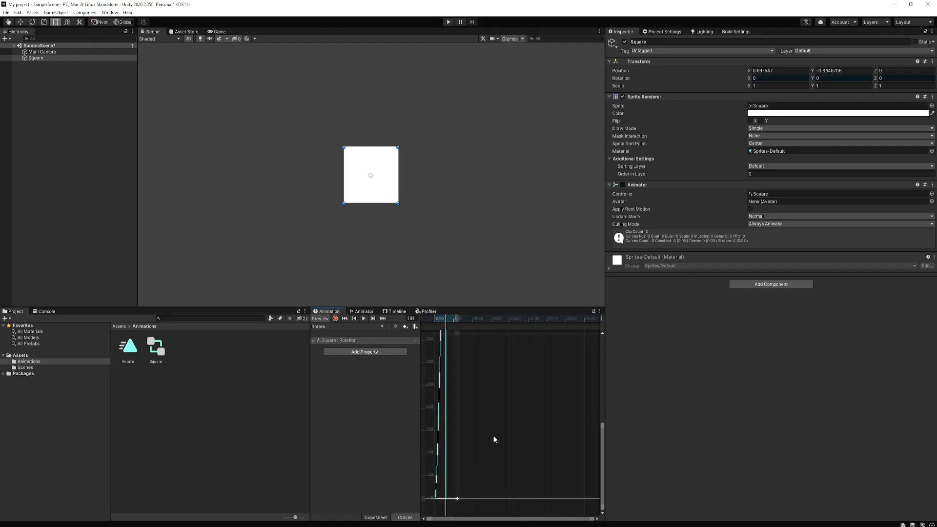
pyautogui.scroll(-1, 493, 435)
pyautogui.scroll(-1, 481, 437)
pyautogui.scroll(-1, 448, 425)
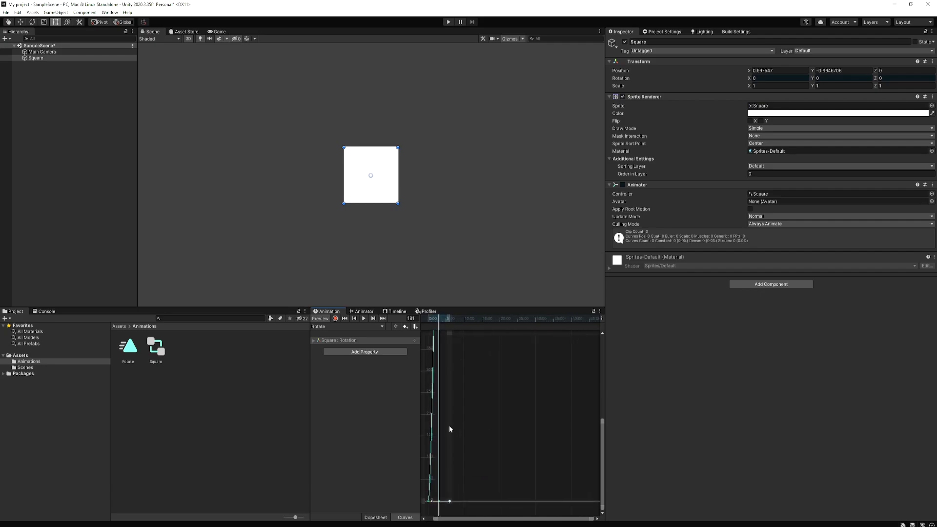
pyautogui.scroll(1, 449, 429)
pyautogui.scroll(1, 476, 505)
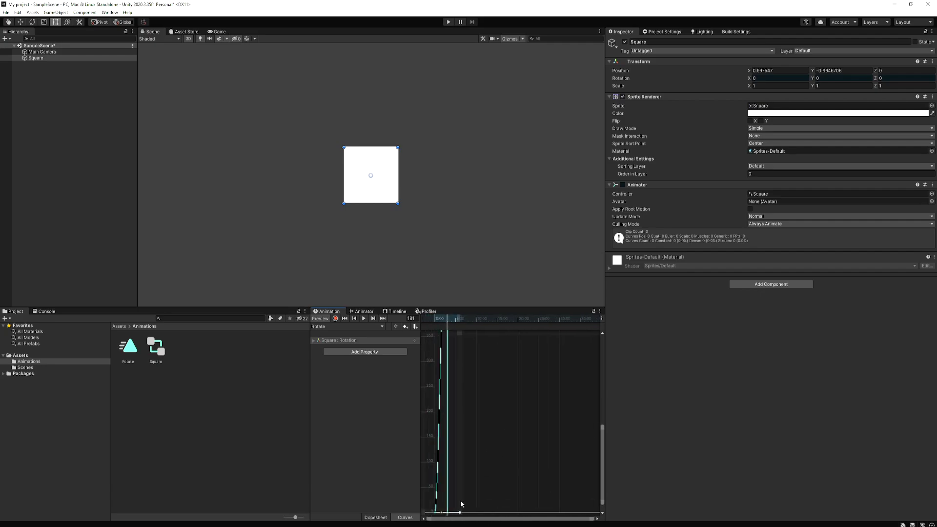
pyautogui.scroll(1, 460, 500)
pyautogui.scroll(1, 456, 481)
pyautogui.scroll(-1, 457, 480)
pyautogui.scroll(-1, 459, 475)
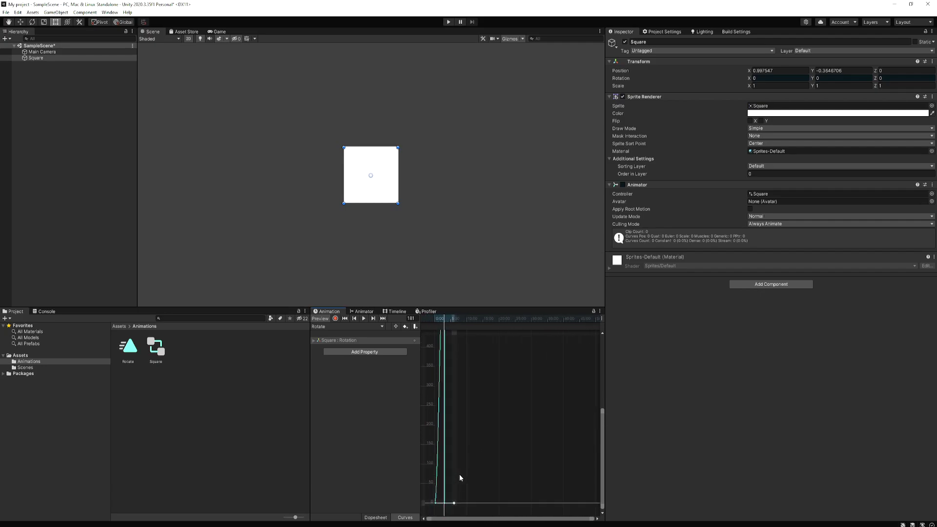
pyautogui.scroll(-1, 459, 473)
pyautogui.scroll(-1, 459, 473)
pyautogui.scroll(-1, 458, 476)
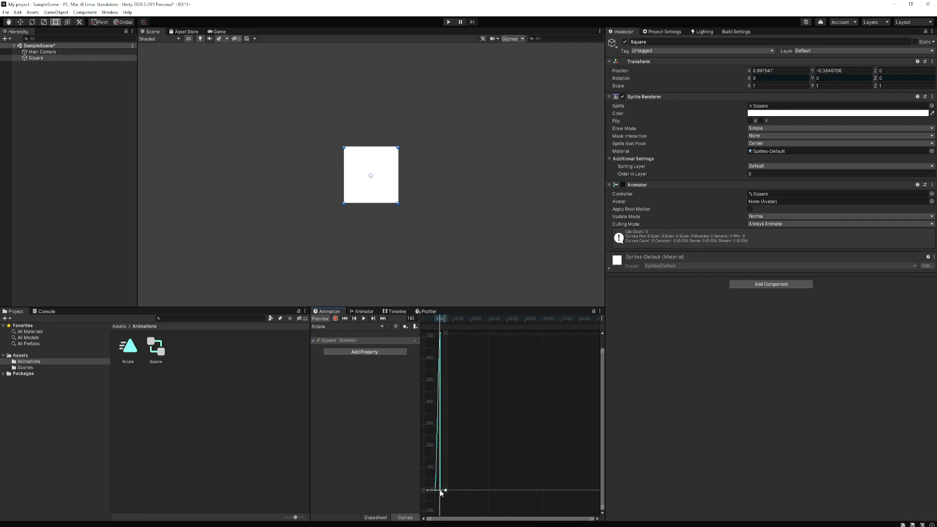
pyautogui.scroll(2, 443, 438)
pyautogui.scroll(2, 443, 439)
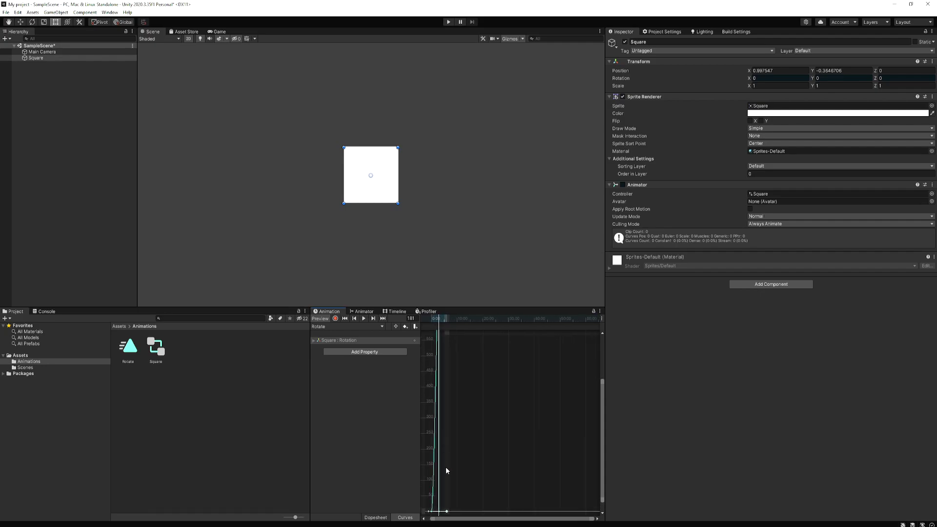
pyautogui.scroll(2, 446, 467)
pyautogui.moveTo(600, 424); pyautogui.dragTo(601, 434)
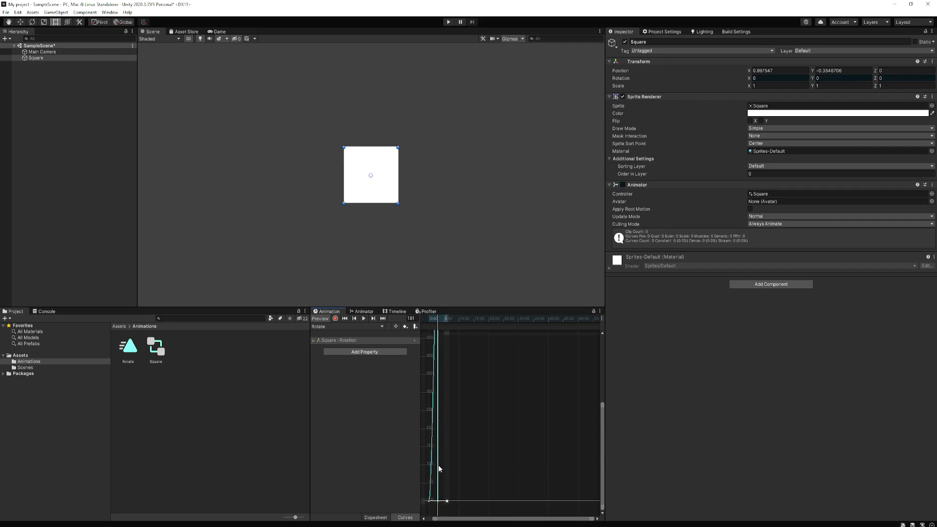
pyautogui.scroll(2, 438, 450)
pyautogui.scroll(1, 438, 450)
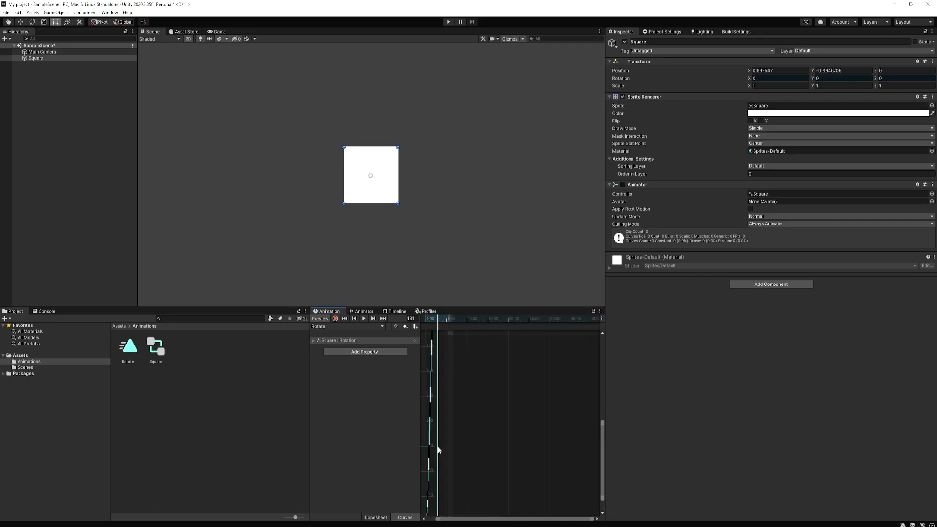
pyautogui.scroll(1, 438, 446)
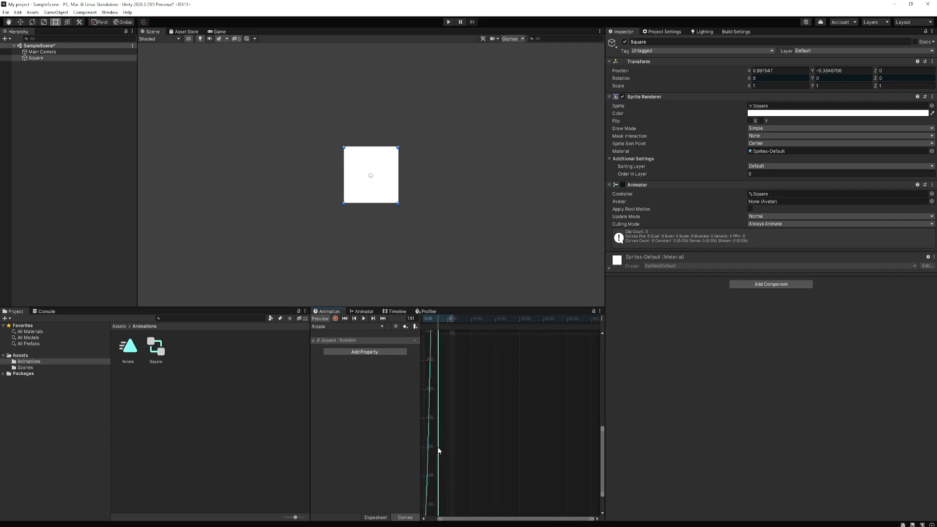
pyautogui.scroll(-2, 437, 450)
pyautogui.scroll(-2, 437, 450)
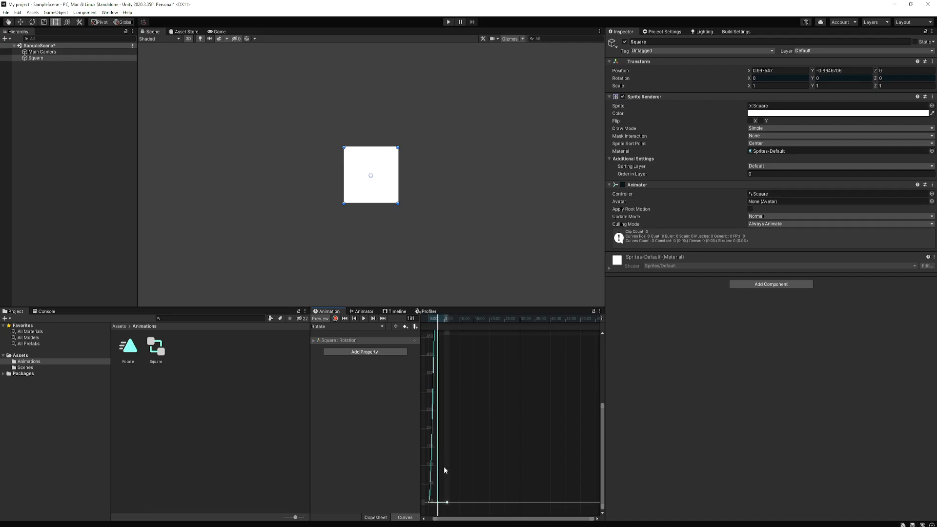
# - Give the frame-181 key where rotation returns to 0 a Constant left tangent
pyautogui.click(438, 503)
pyautogui.scroll(2, 441, 494)
pyautogui.scroll(1, 440, 499)
pyautogui.scroll(2, 438, 505)
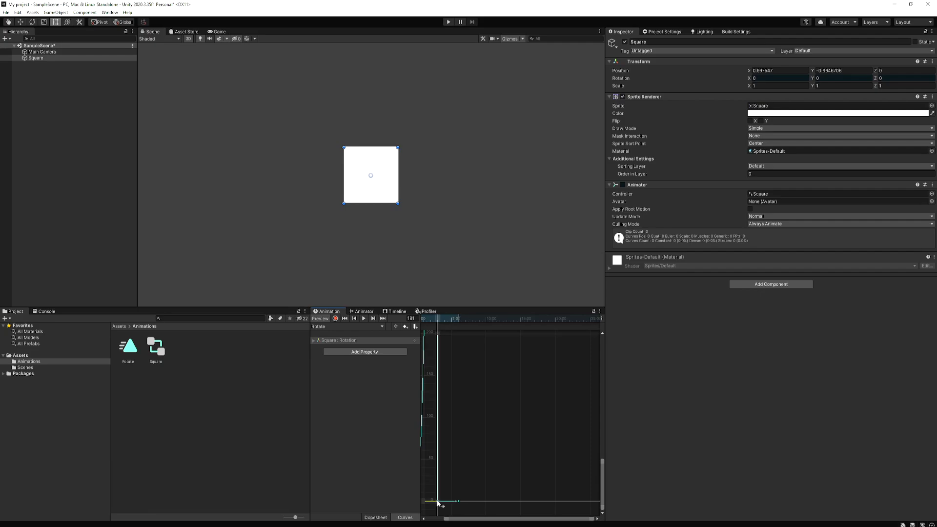
pyautogui.rightClick(438, 502)
pyautogui.moveTo(462, 478)
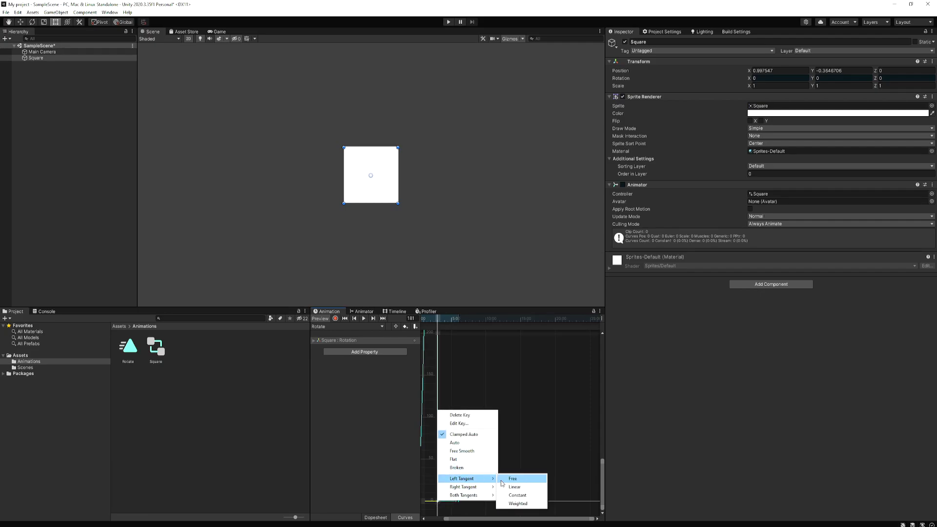
pyautogui.click(517, 496)
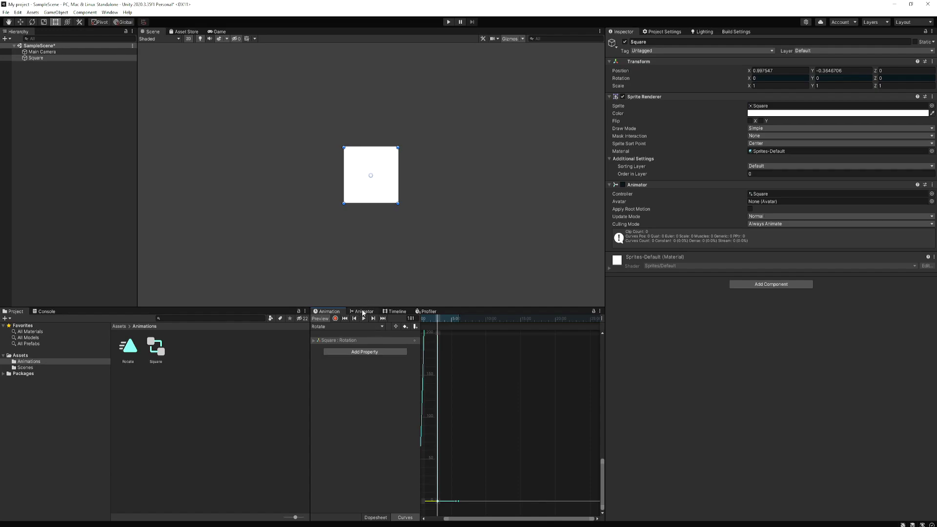
# - Return to the Dopesheet, rewind the clip to frame 0, and run the game to watch the square spin
pyautogui.click(378, 516)
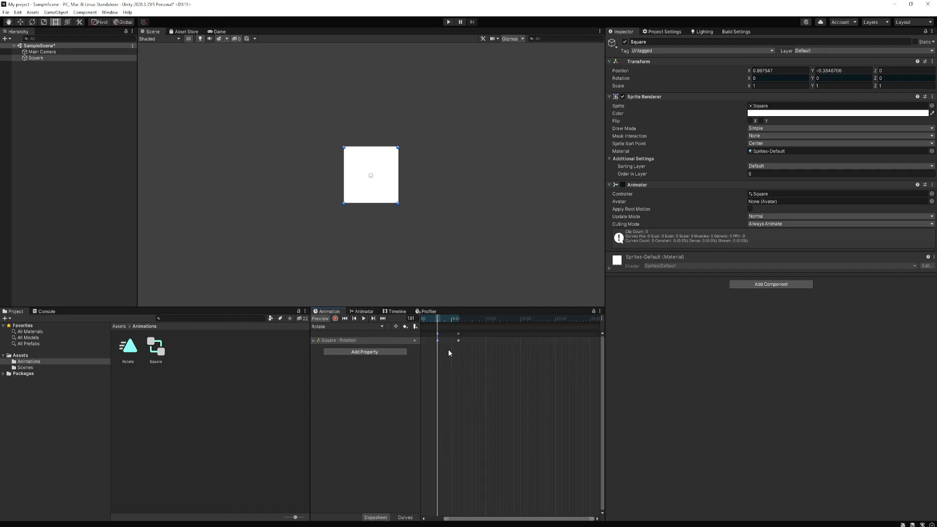
pyautogui.moveTo(500, 523); pyautogui.dragTo(483, 522)
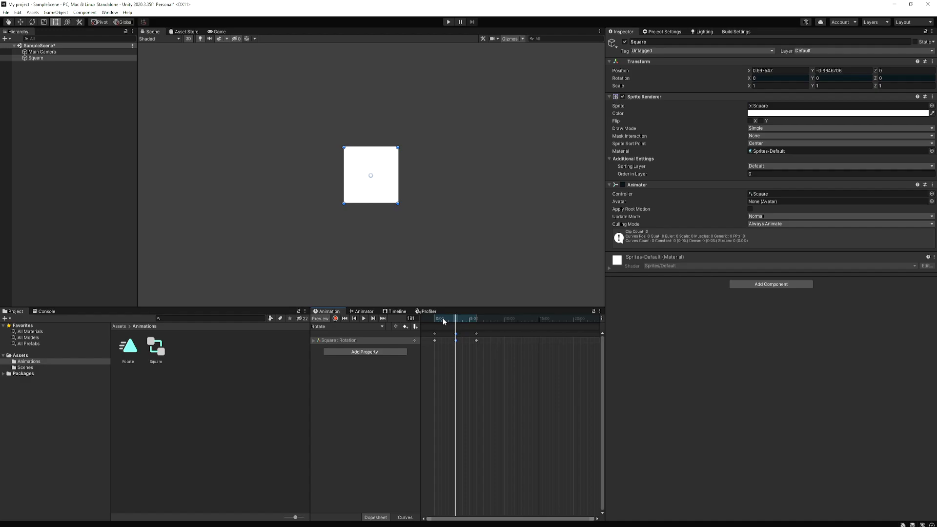
pyautogui.click(429, 319)
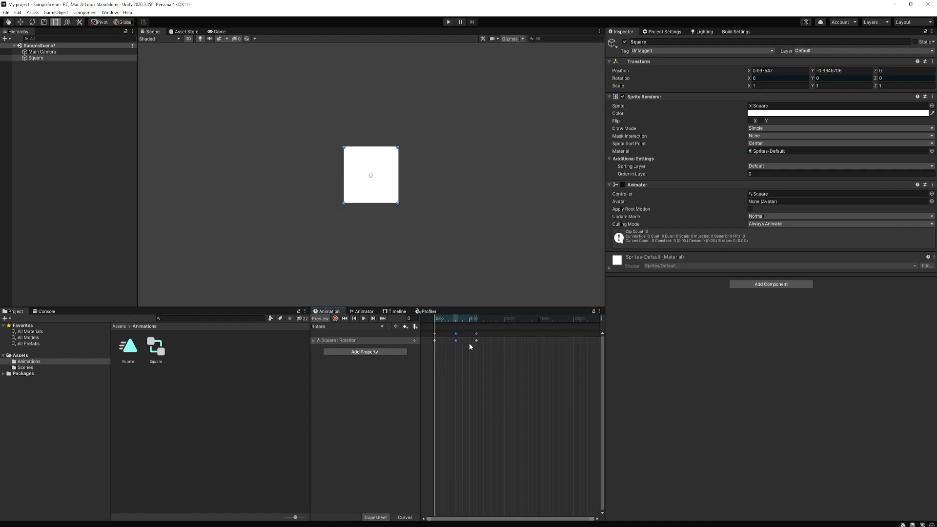
pyautogui.click(448, 22)
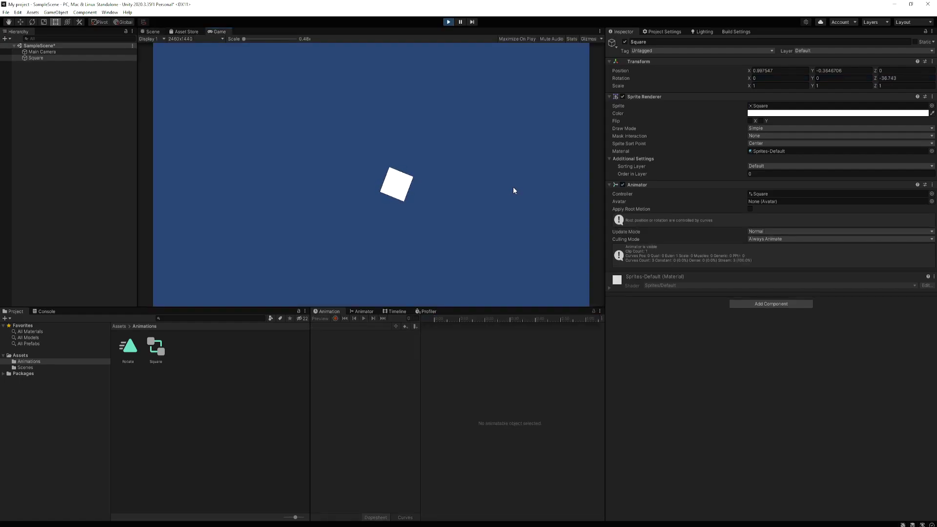
# - Stop the game, select Square, and preview its Rotate clip playing in the Scene view
pyautogui.click(449, 23)
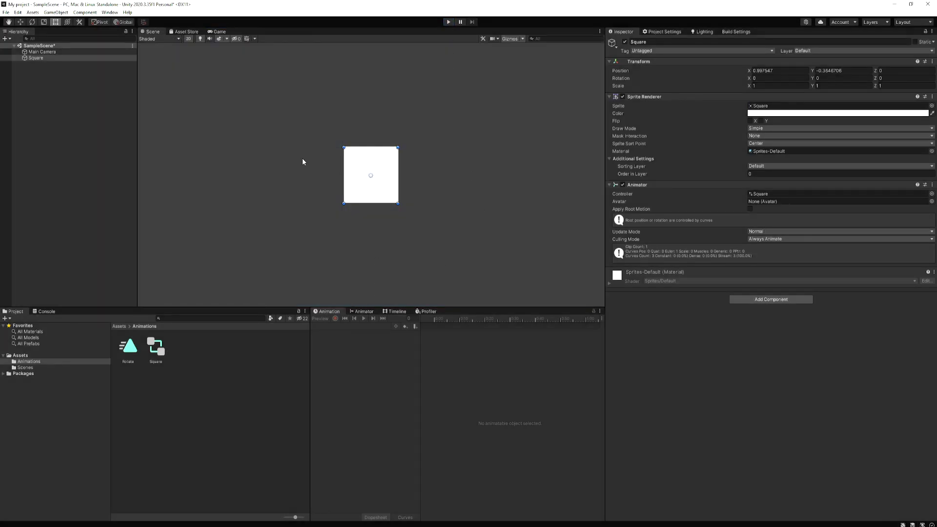
pyautogui.click(37, 57)
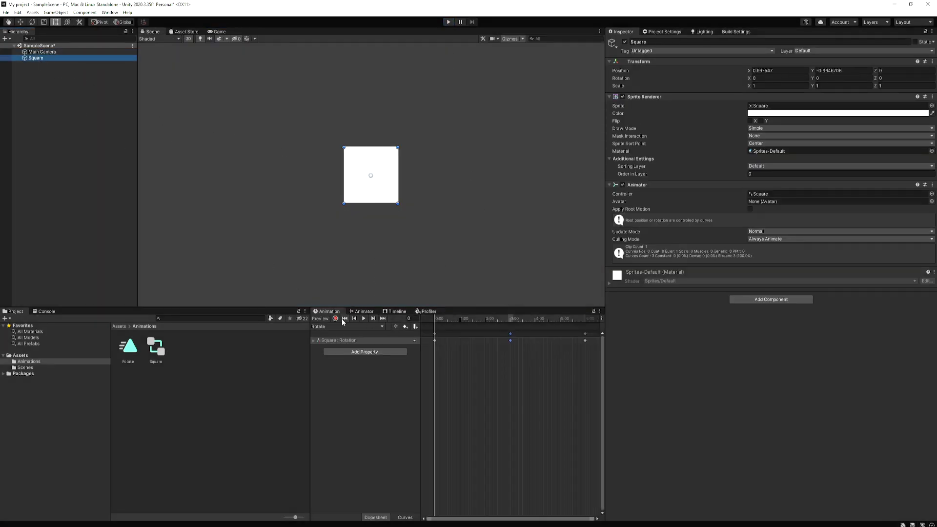
pyautogui.click(363, 320)
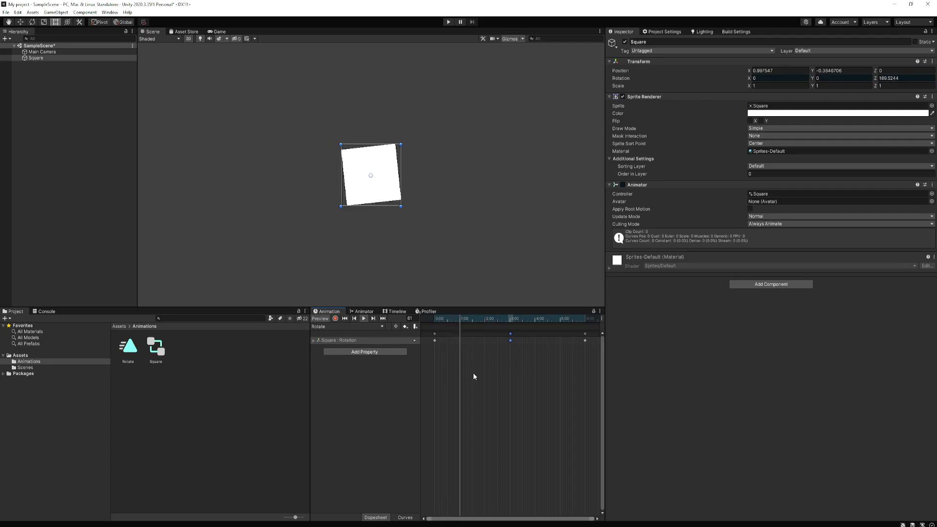